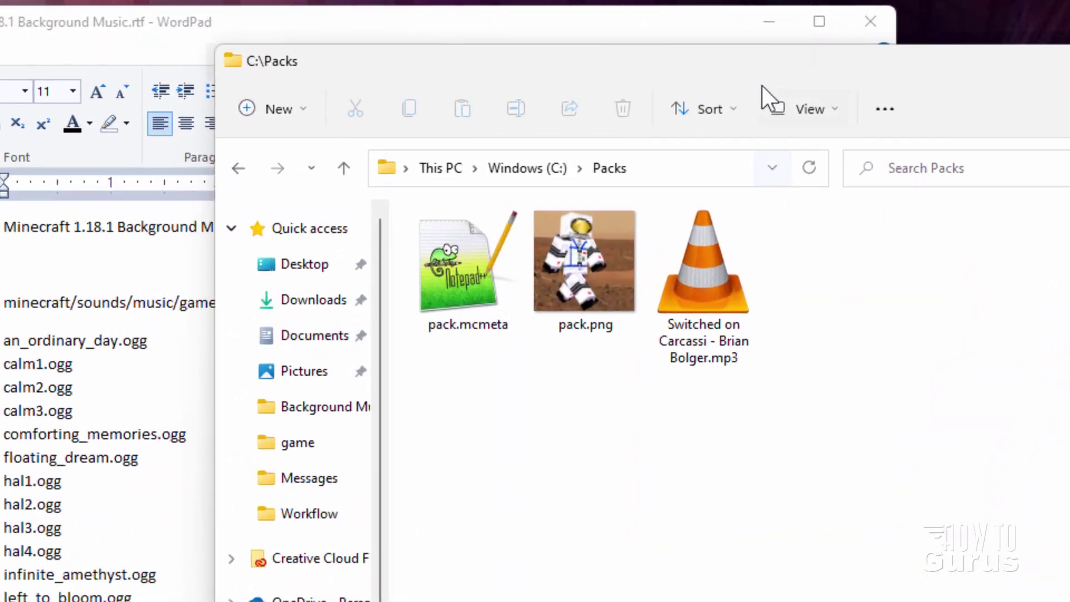
Step: Examine the pack.png and pack.mcmeta files in the Packs folder
drag(721, 63, 631, 78)
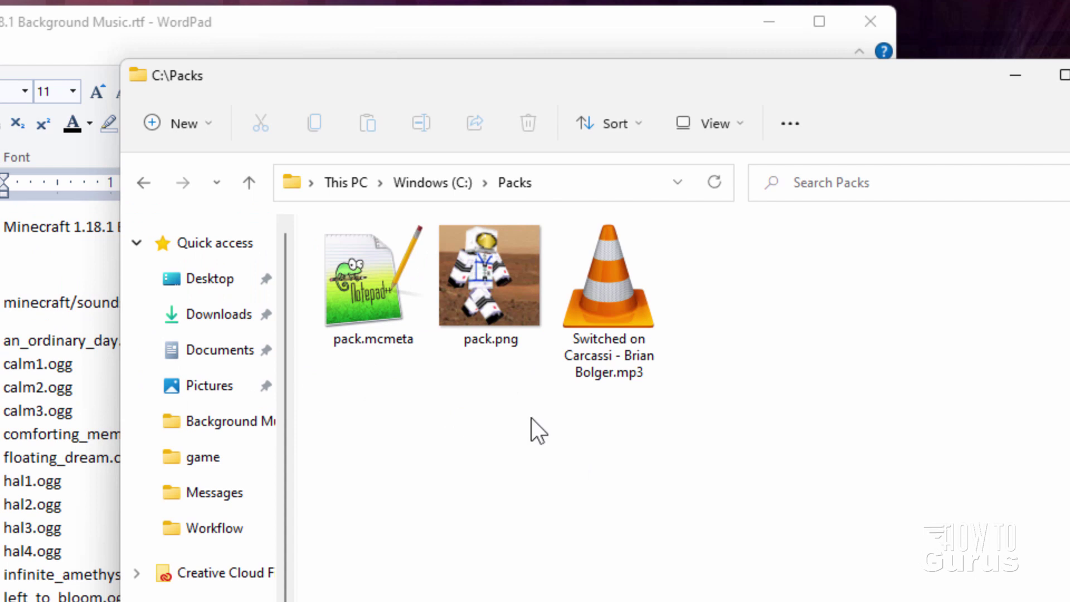
click(488, 272)
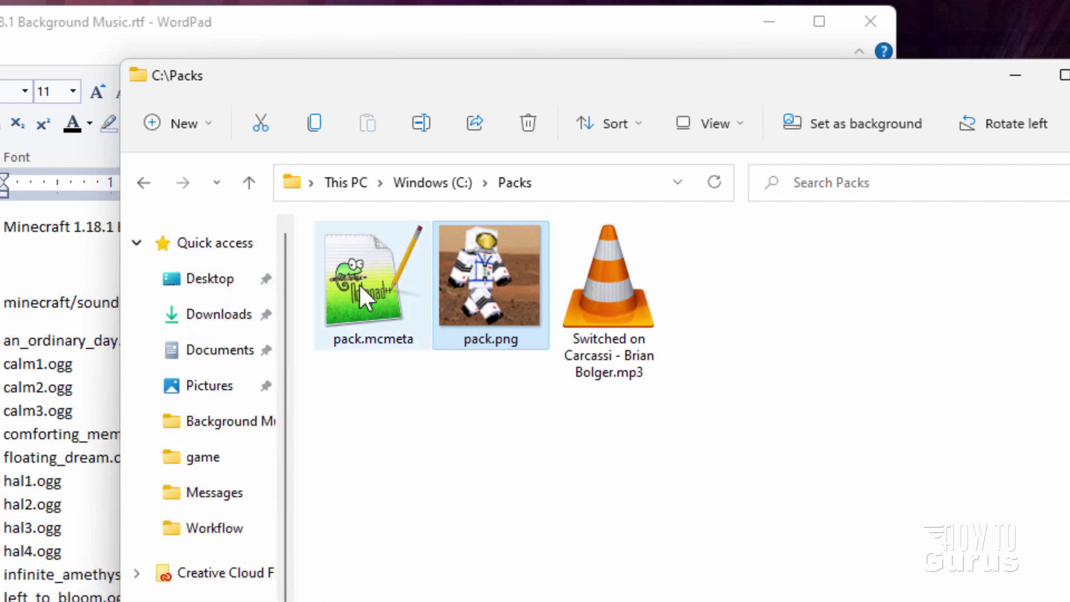
click(359, 283)
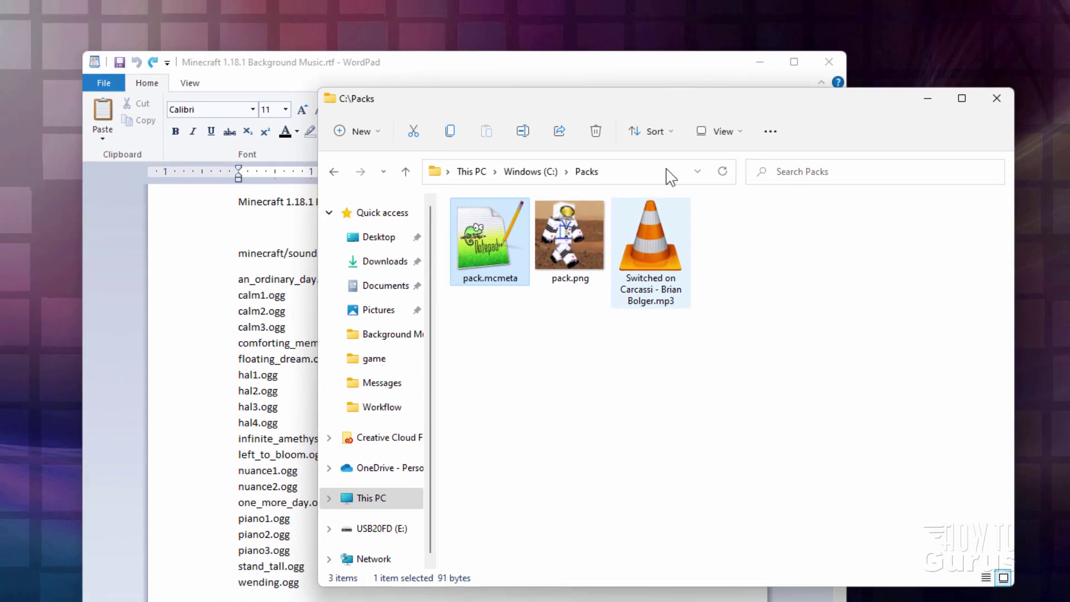
Step: Switch to WordPad and review the Minecraft 1.18.1 background music list, from the game folder path down to the menu tracks
click(391, 40)
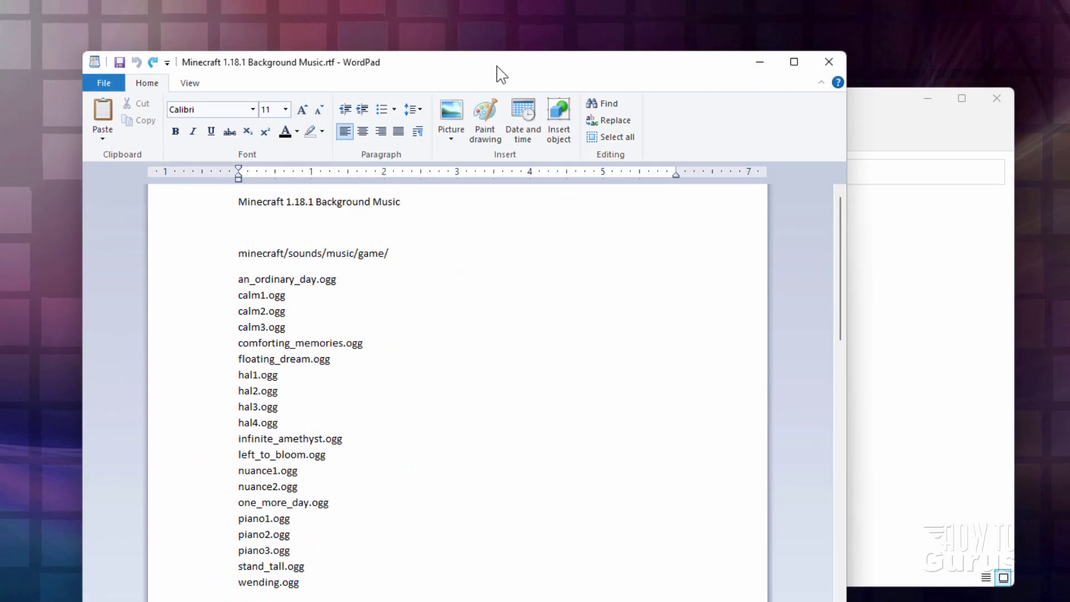
drag(496, 66, 454, 27)
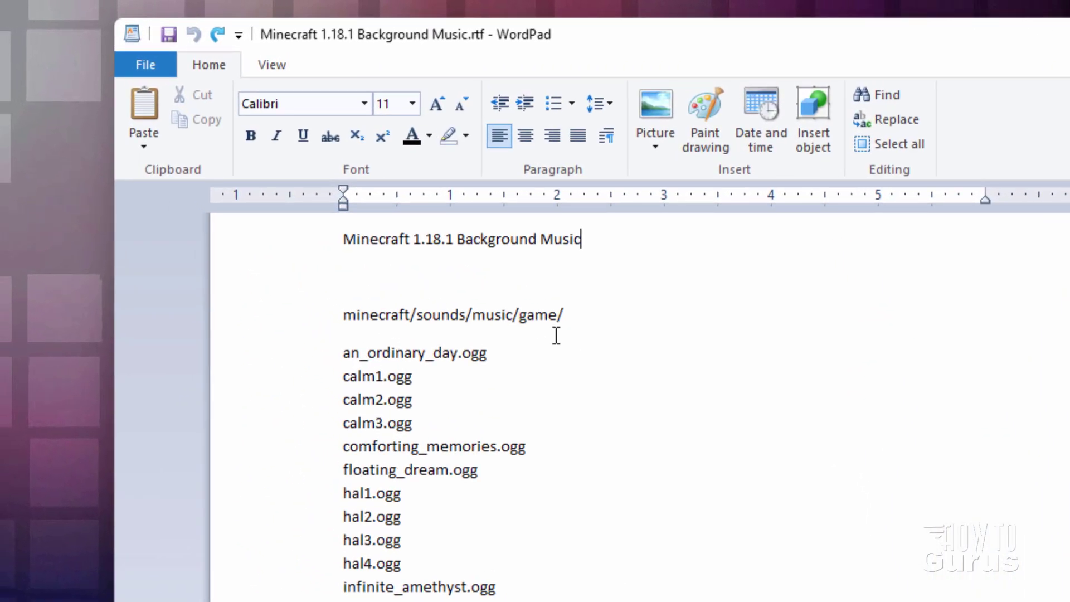
drag(582, 308, 378, 324)
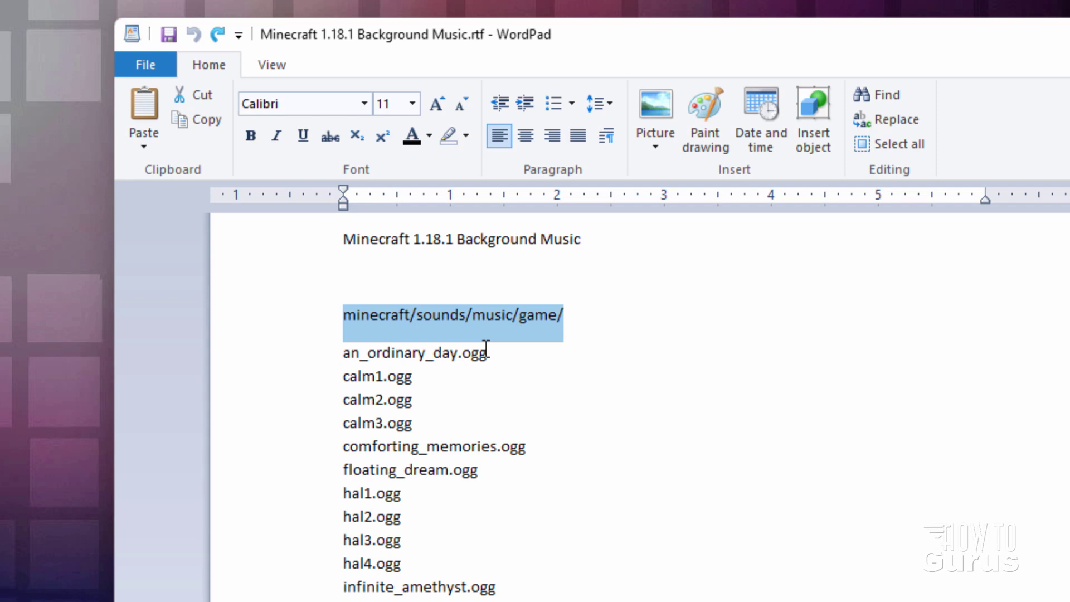
click(592, 343)
scroll(552, 372, down, 2)
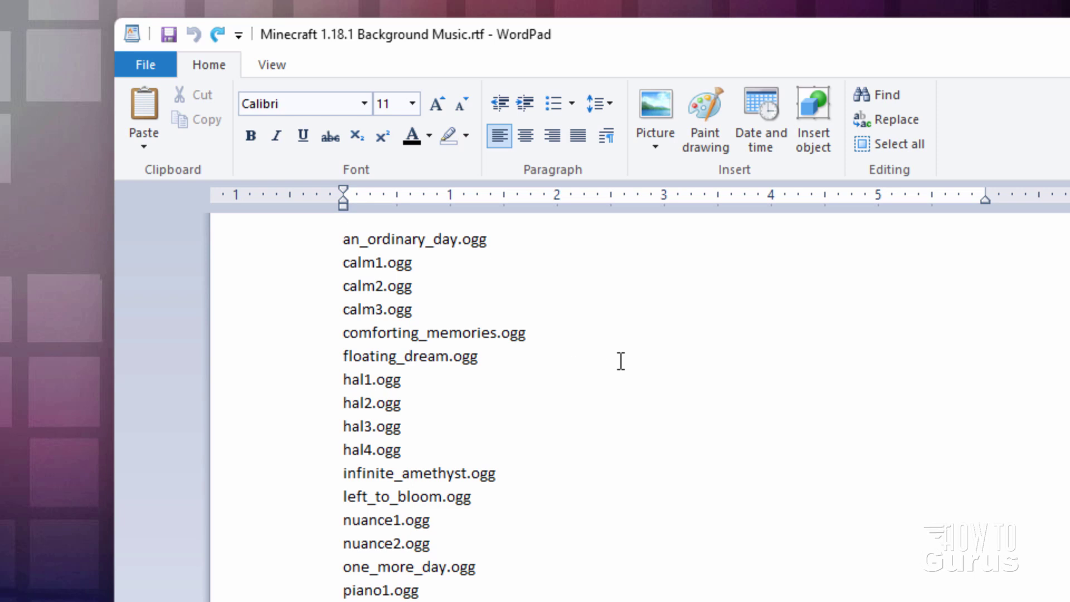
scroll(621, 361, down, 5)
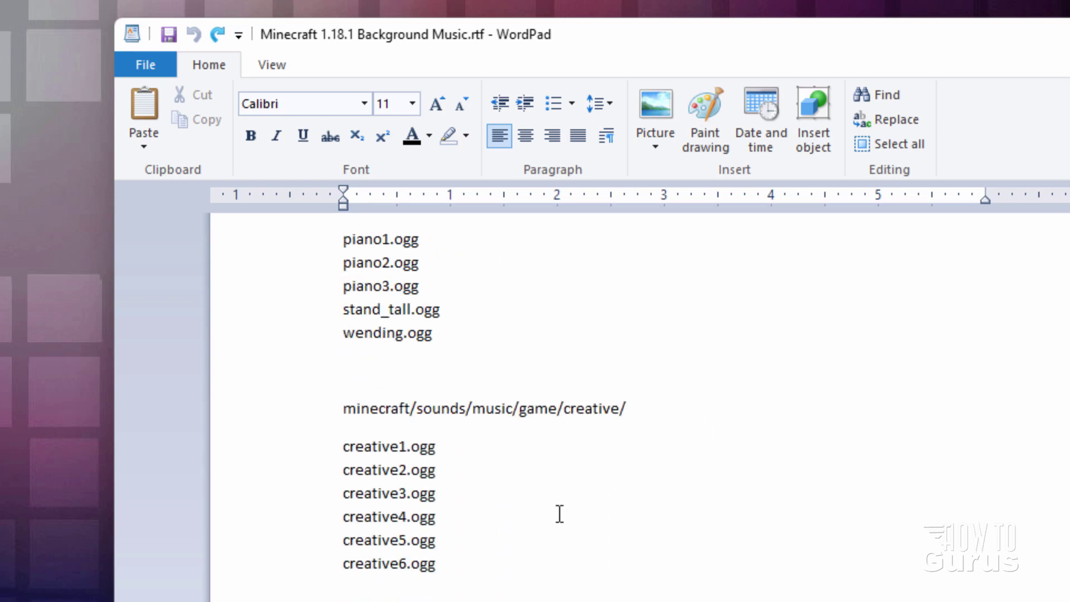
scroll(757, 418, down, 8)
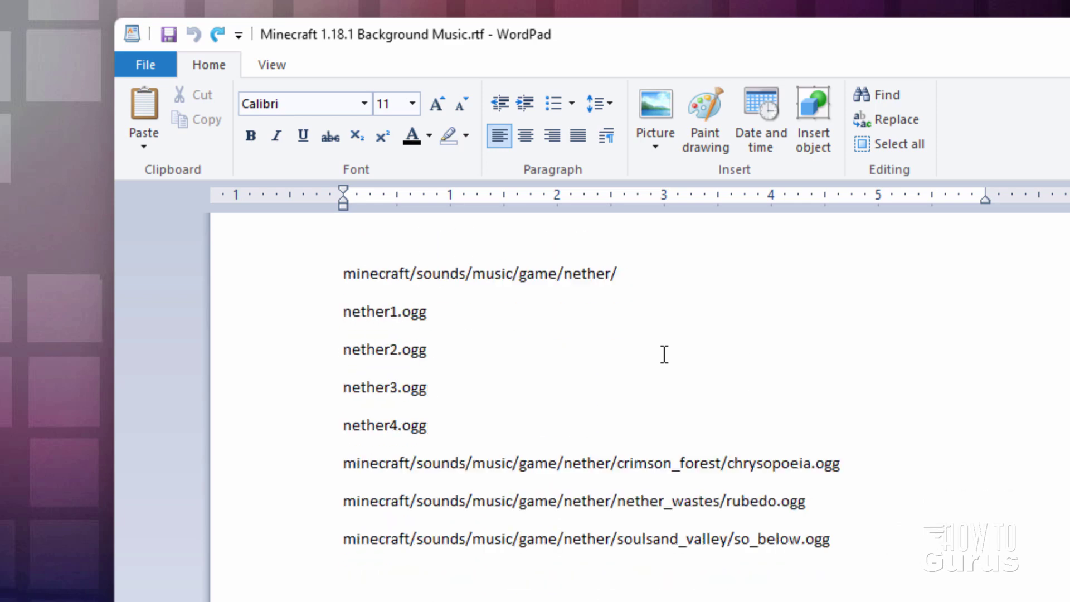
scroll(665, 355, down, 3)
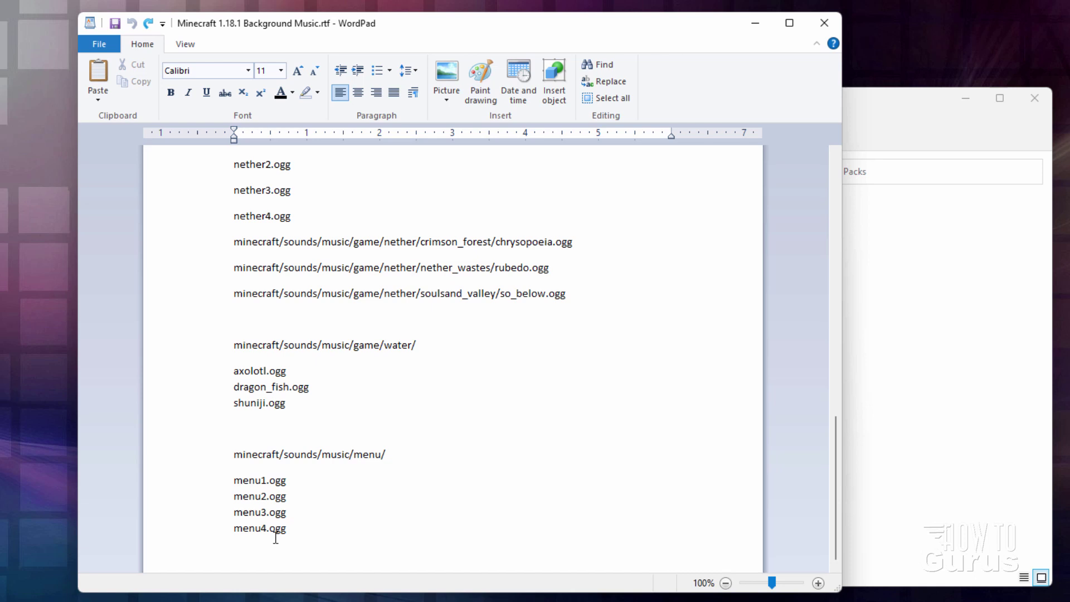
scroll(399, 467, up, 12)
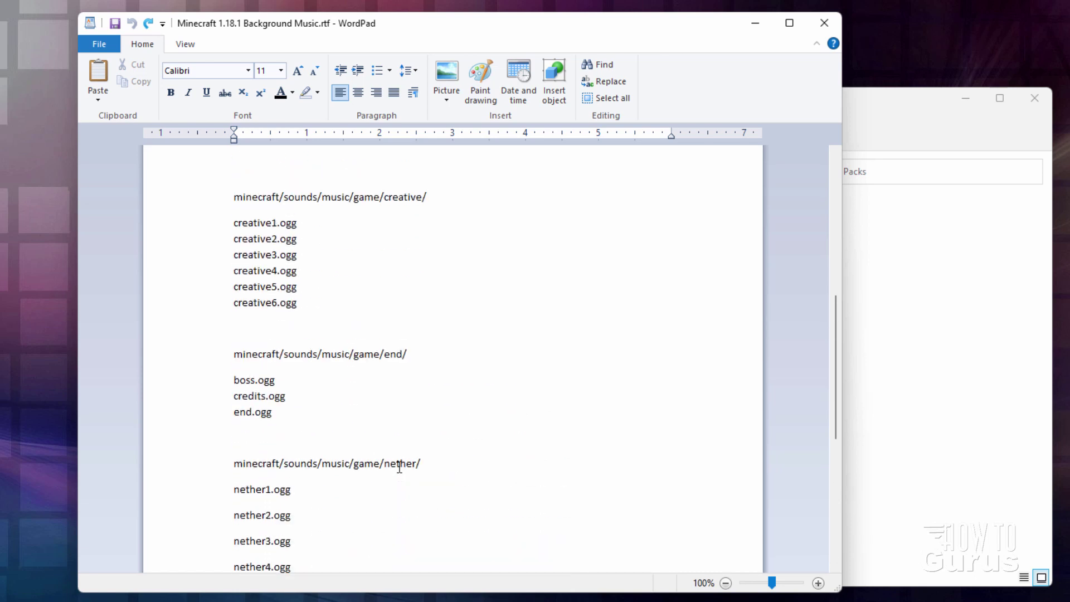
scroll(399, 467, up, 3)
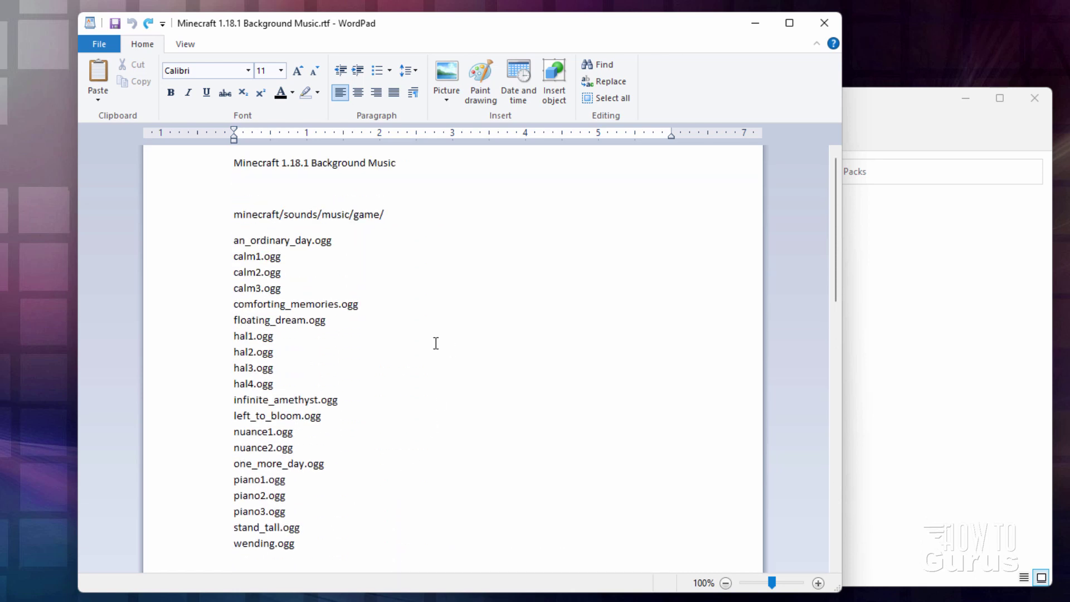
scroll(436, 342, down, 3)
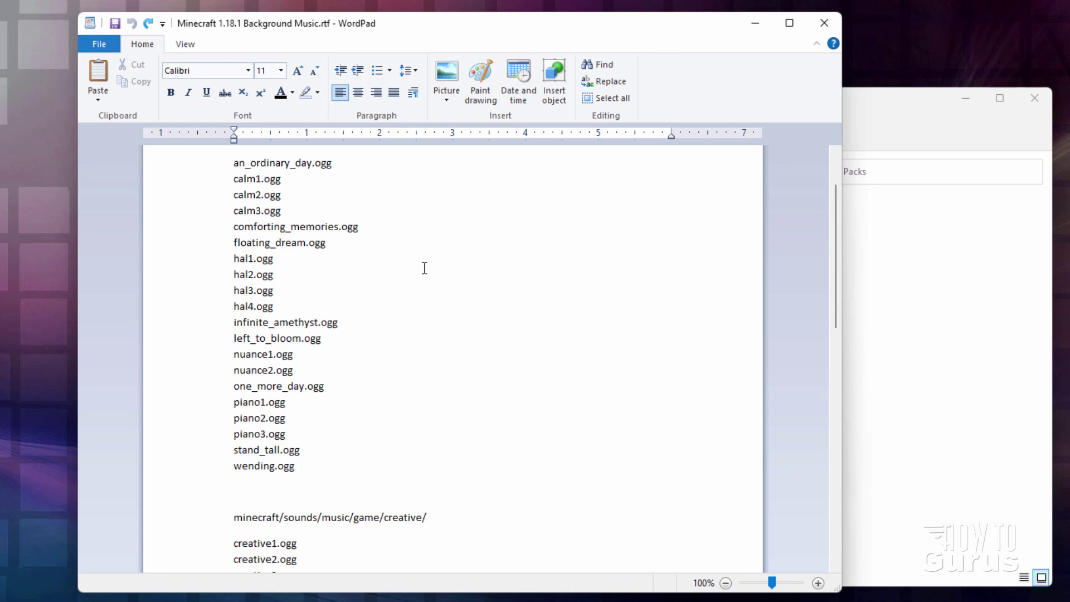
scroll(373, 296, up, 3)
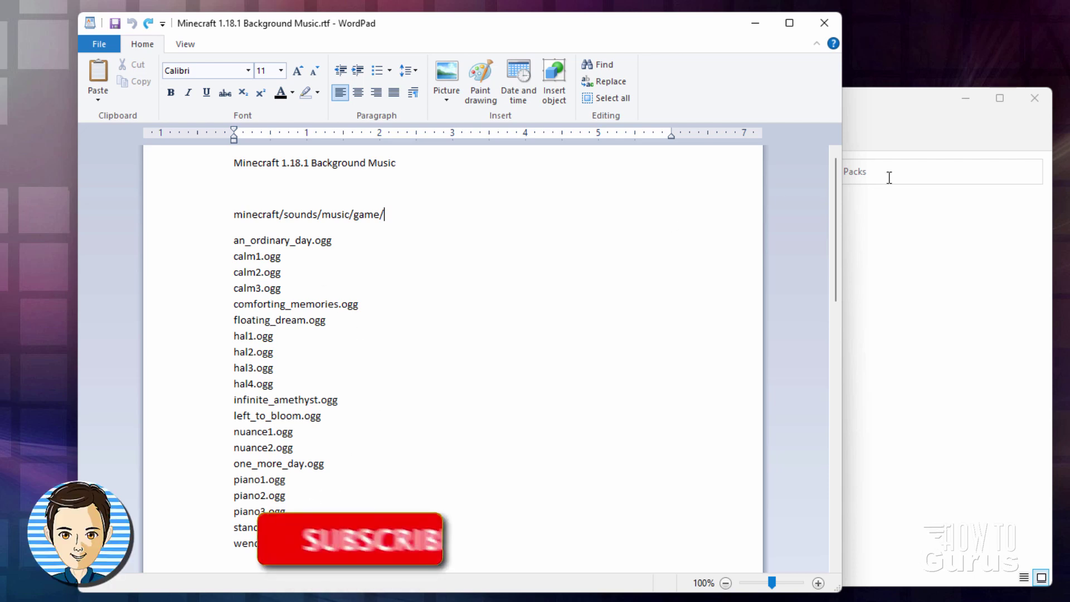
Step: Compare the minecraft/sounds/music/game/ path in the WordPad document with the contents of the Packs folder
click(886, 151)
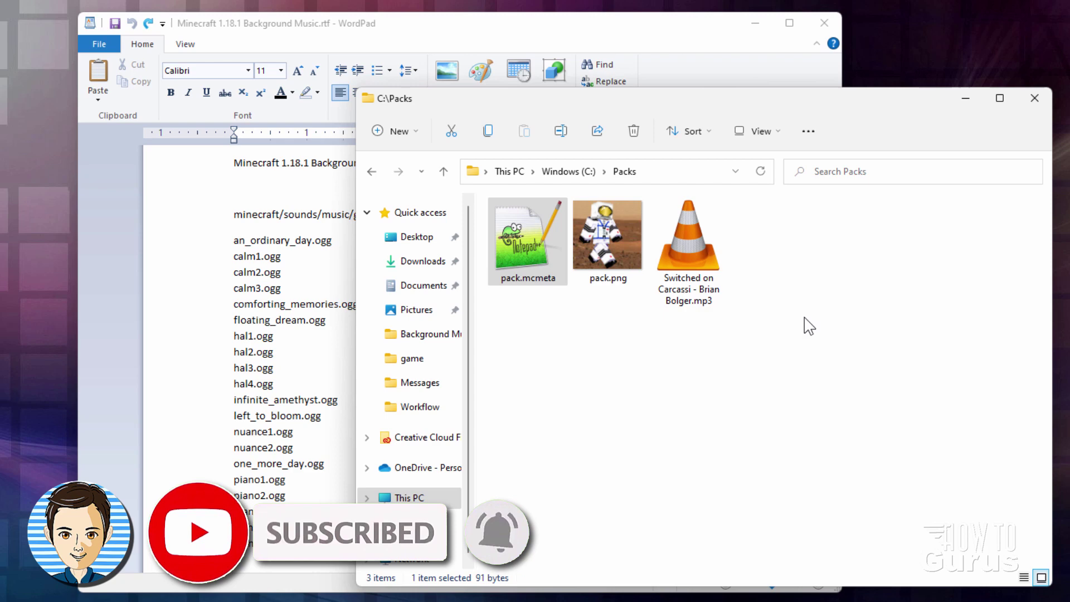
click(585, 42)
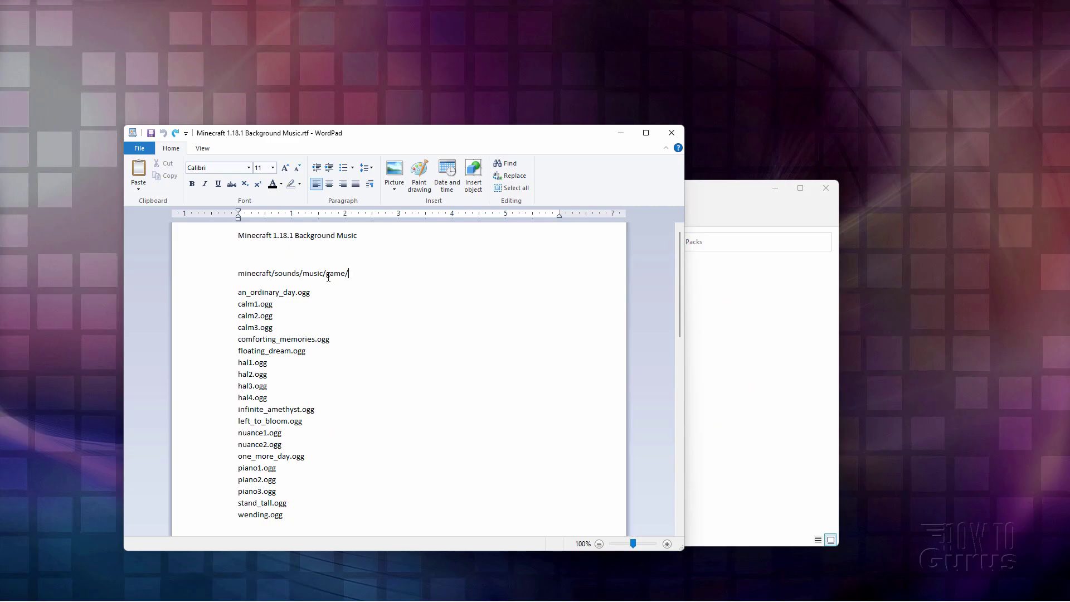
drag(328, 276, 265, 283)
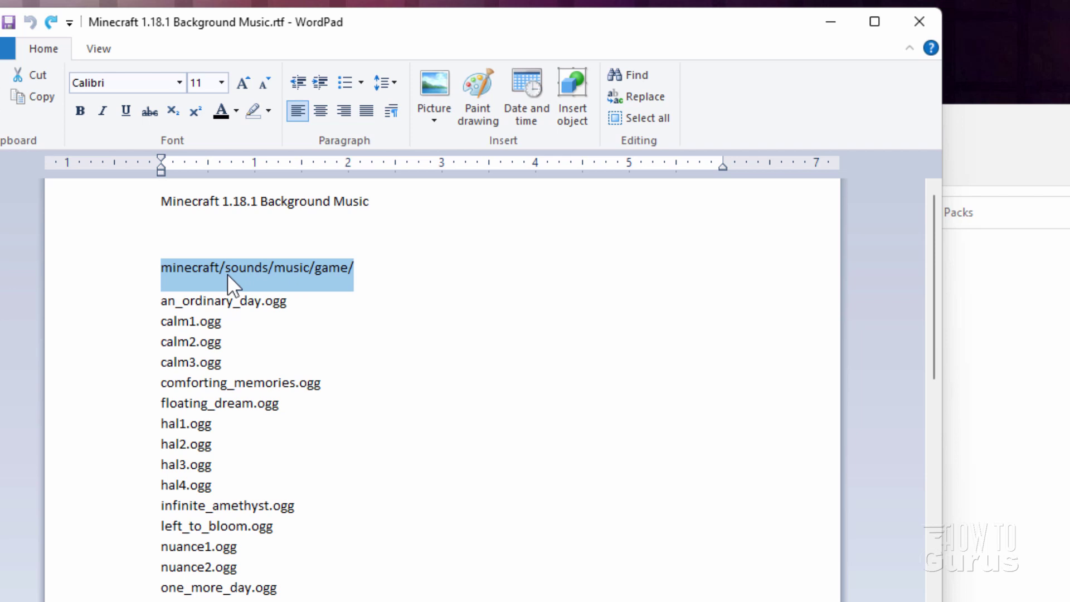
click(283, 270)
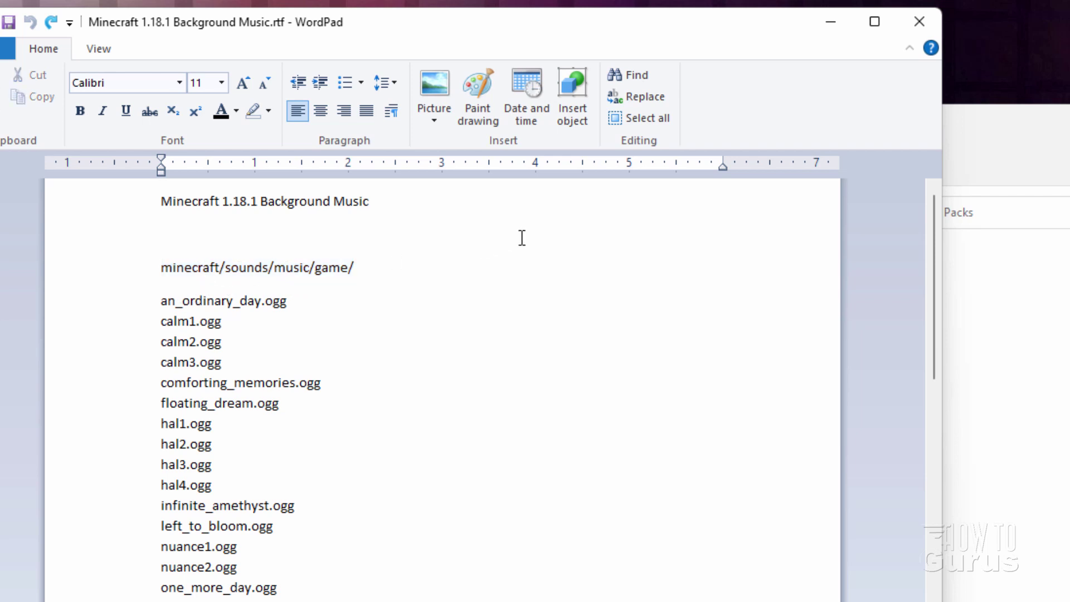
click(1033, 145)
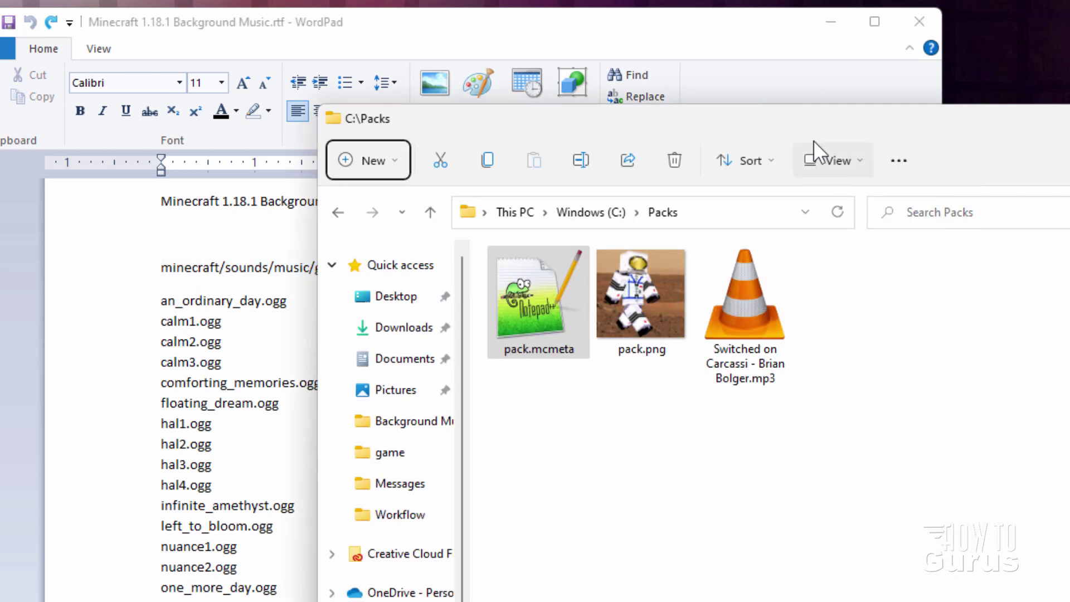
click(645, 52)
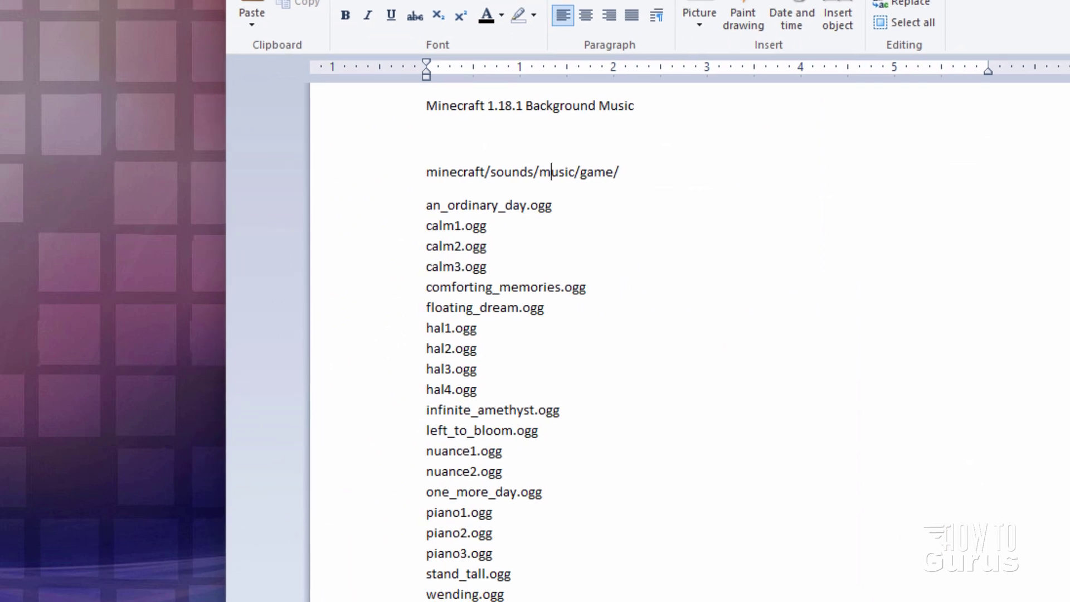
Step: Place the Packs folder window just below the minecraft/sounds/music/game/ line and create a folder named assets in Packs
drag(1048, 95, 734, 202)
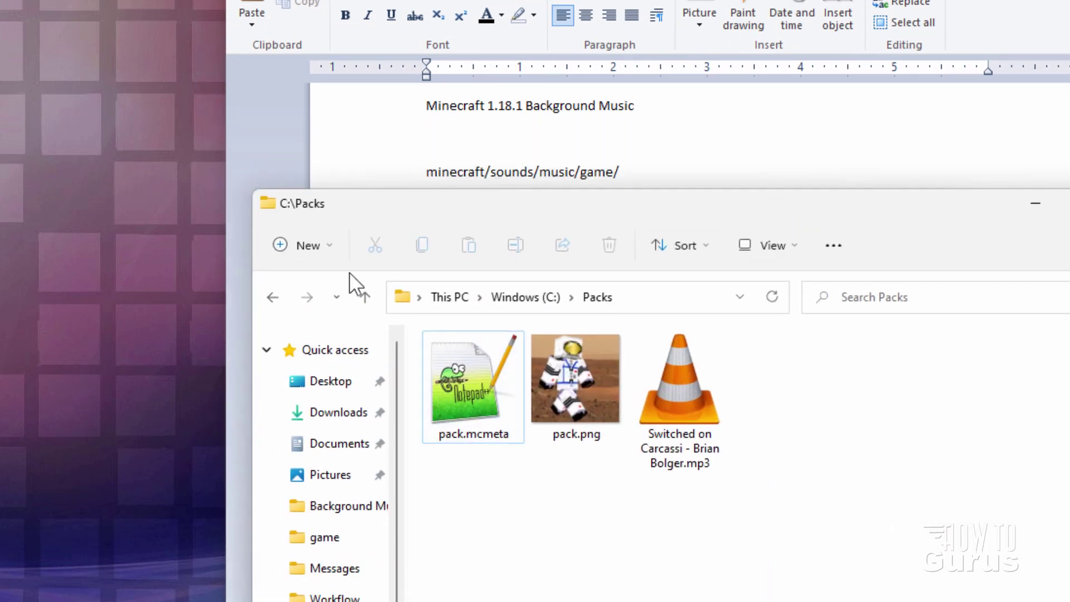
click(326, 242)
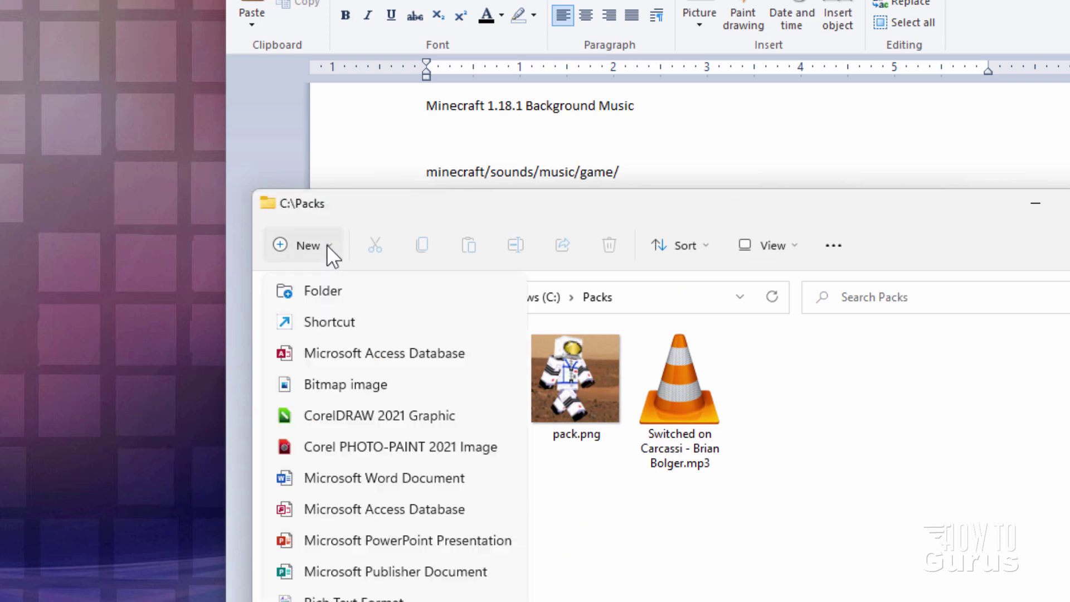
click(324, 293)
text(asset)
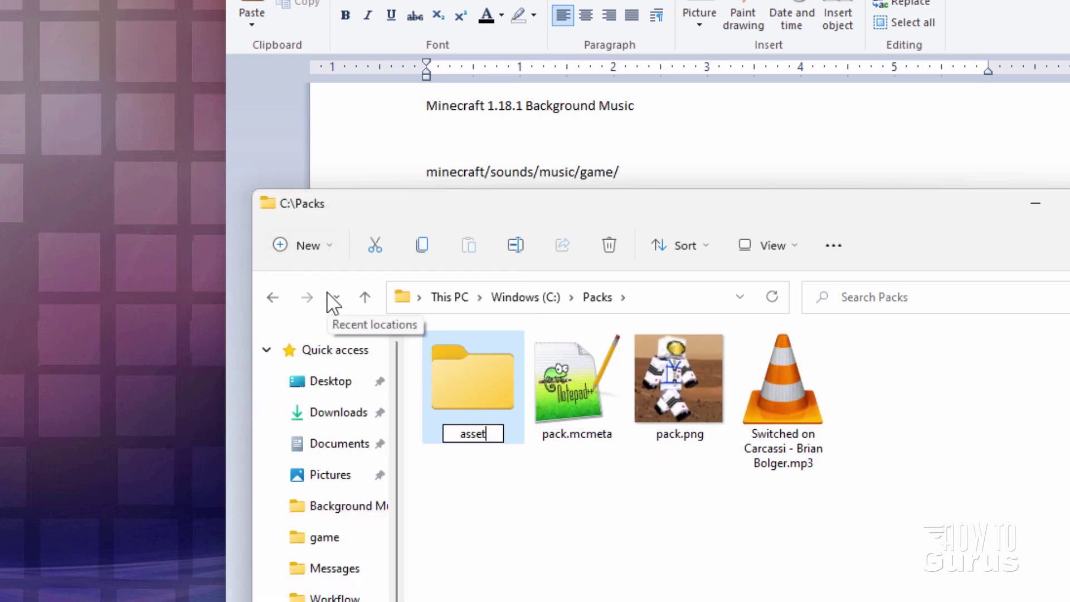
text(s)
key(Return)
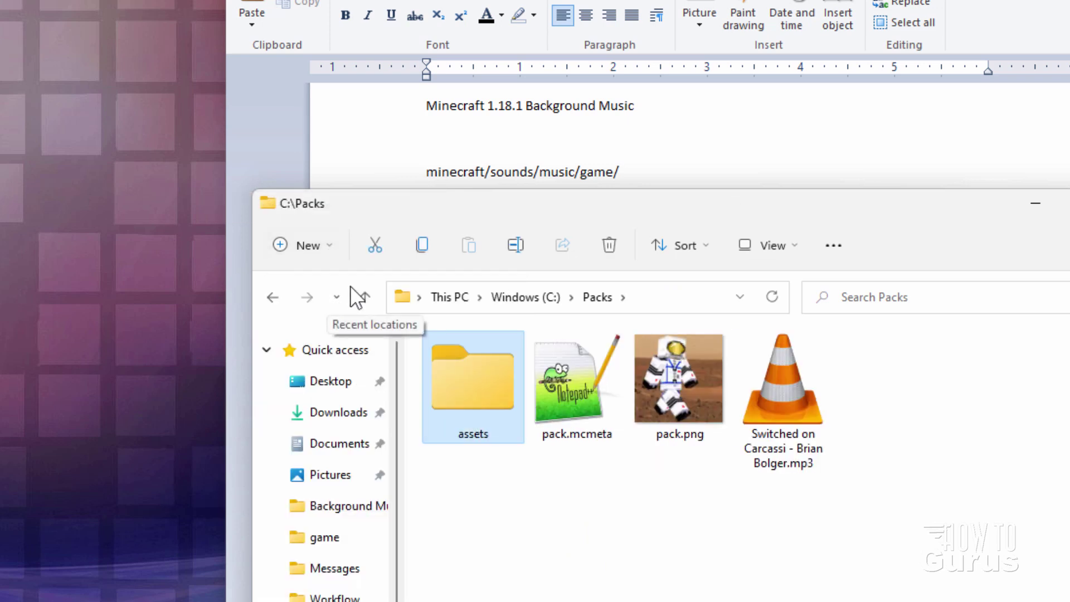
Step: Inside the assets folder, create a folder named minecraft
double_click(497, 359)
click(307, 246)
click(313, 288)
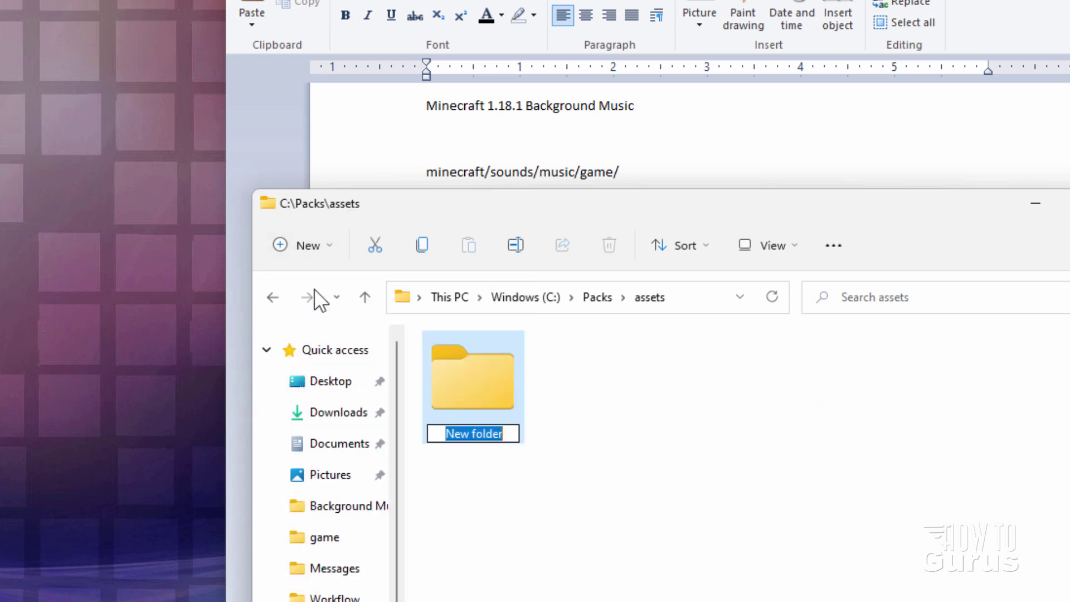
text(mine)
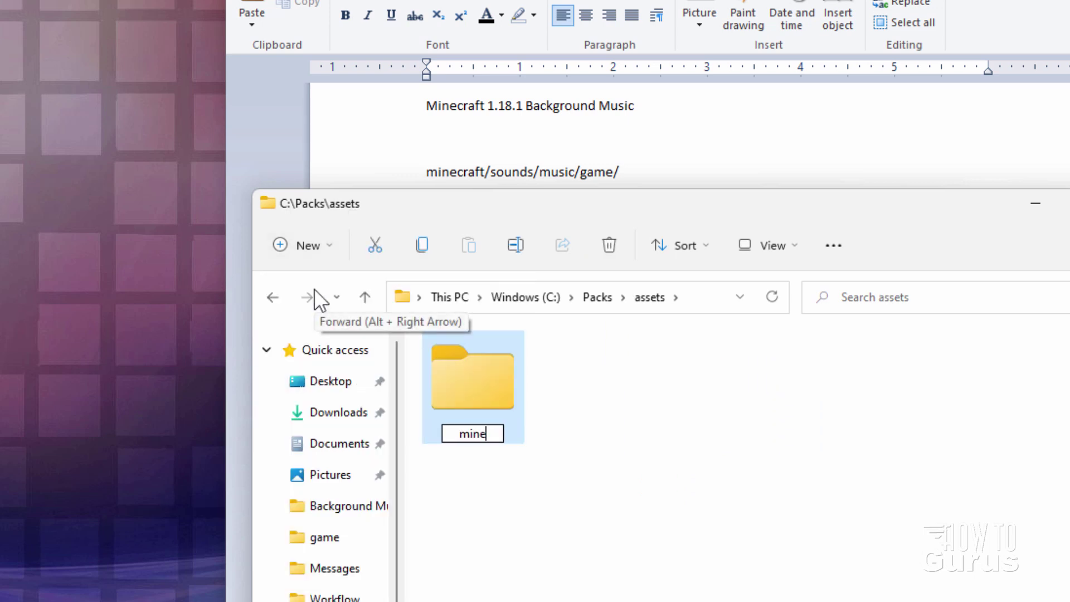
text(craft)
key(Return)
Step: Inside the minecraft folder, create a folder named sounds
double_click(456, 381)
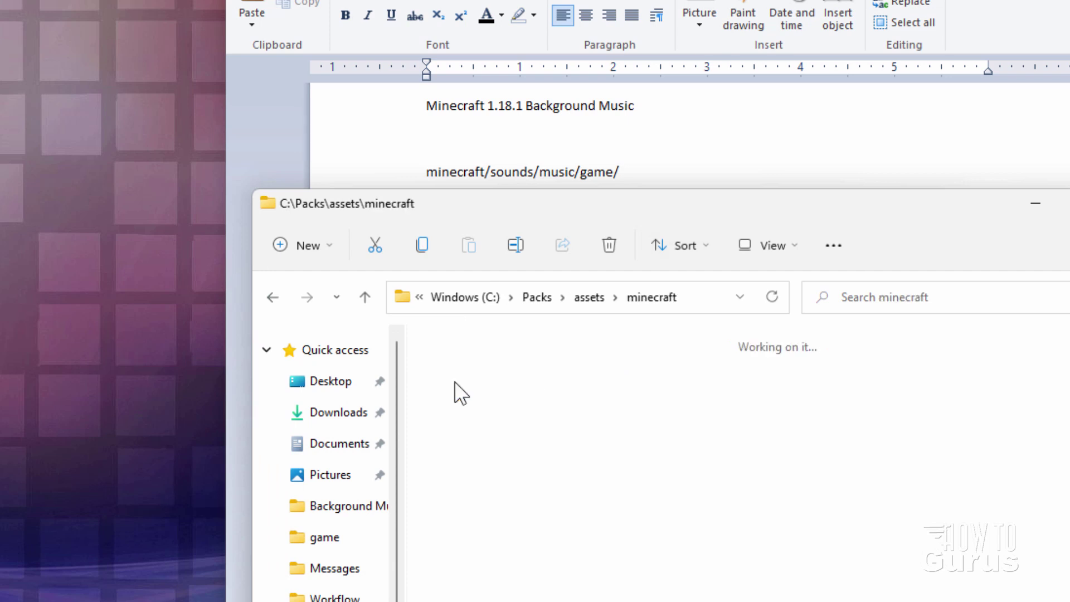
click(308, 245)
click(328, 289)
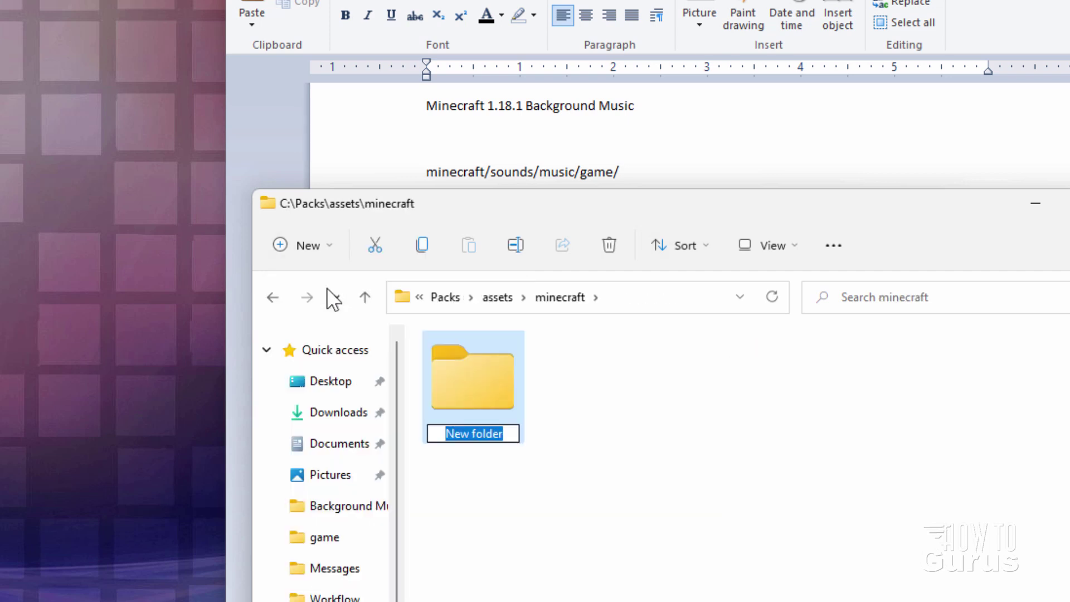
text(sounds)
key(Return)
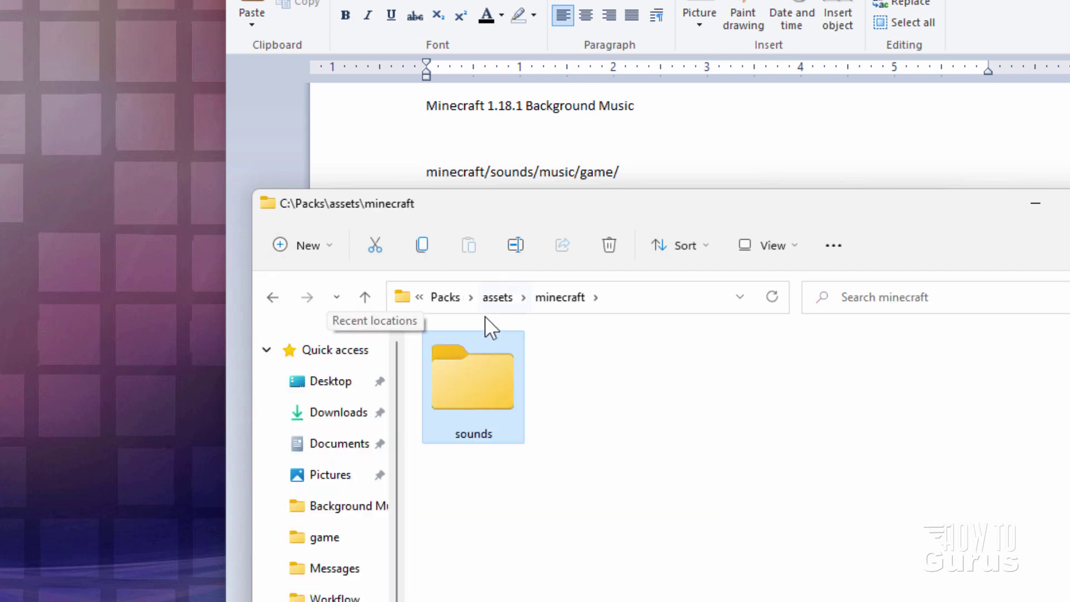
Step: Inside the sounds folder, create a folder named music
double_click(475, 370)
click(322, 243)
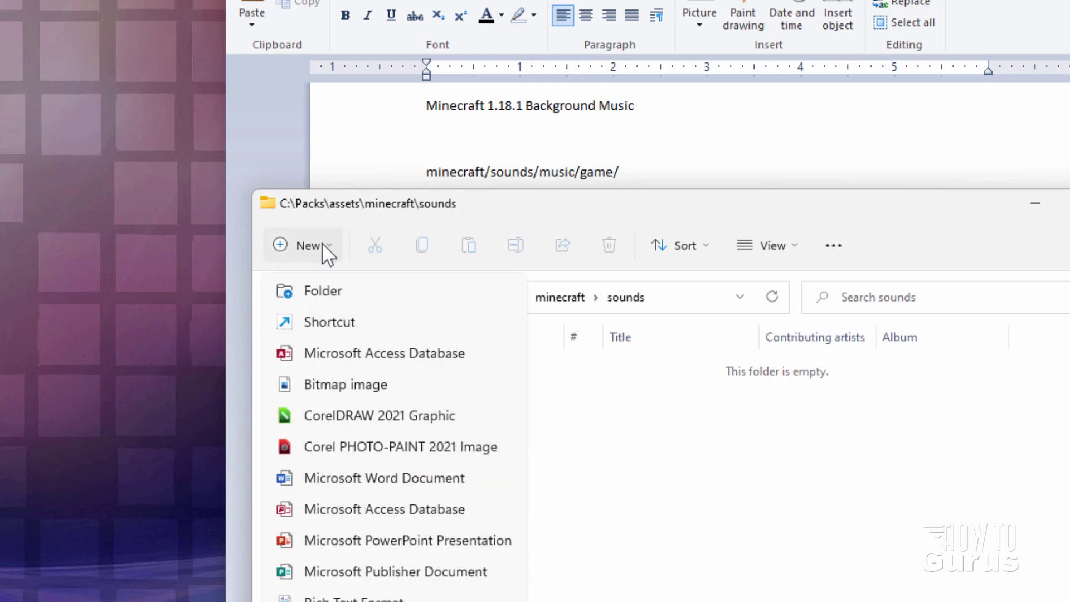
click(328, 290)
text(music)
key(Return)
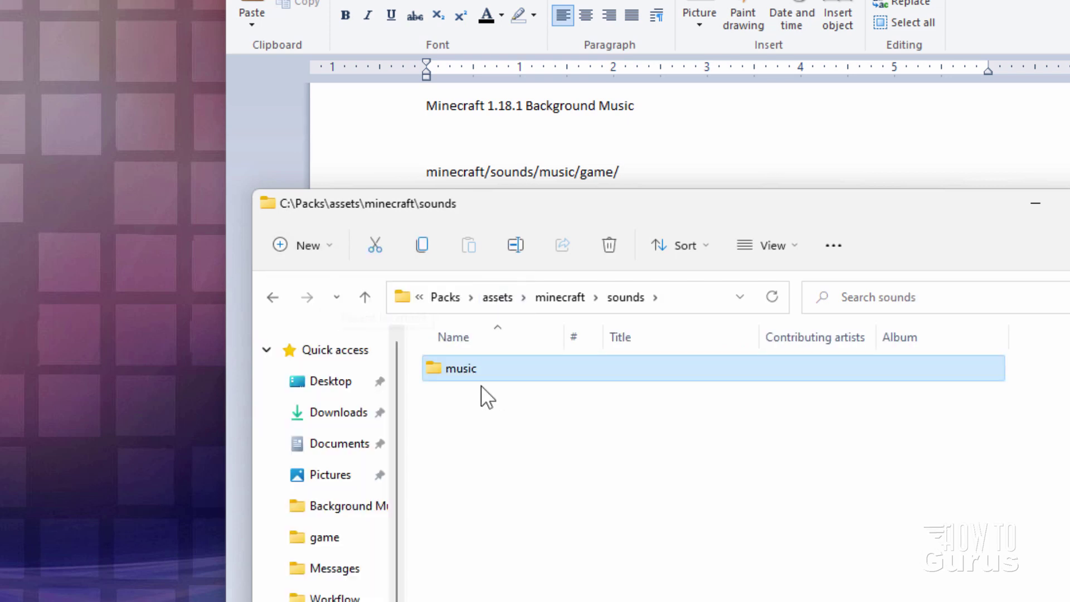
Step: Inside the music folder, create a folder named game, and return to the Packs folder
double_click(438, 370)
click(313, 245)
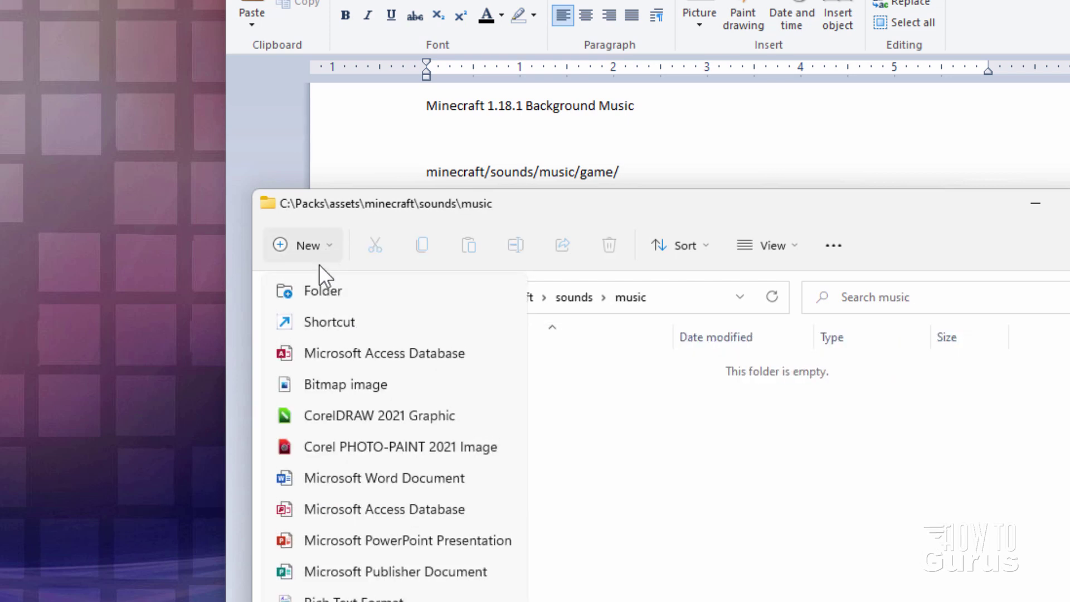
click(322, 292)
text(game)
key(Return)
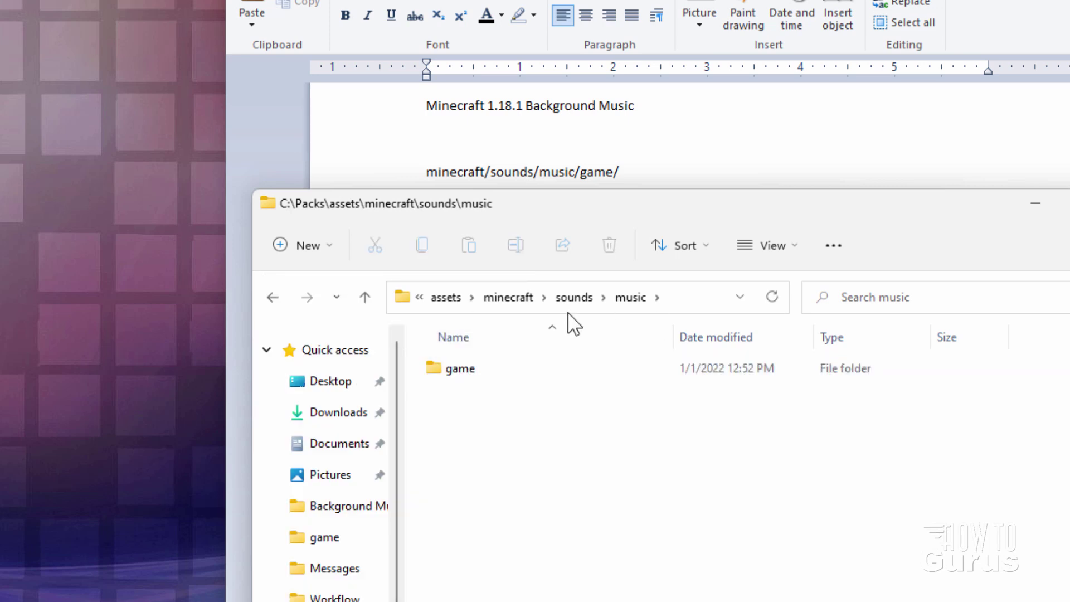
click(419, 298)
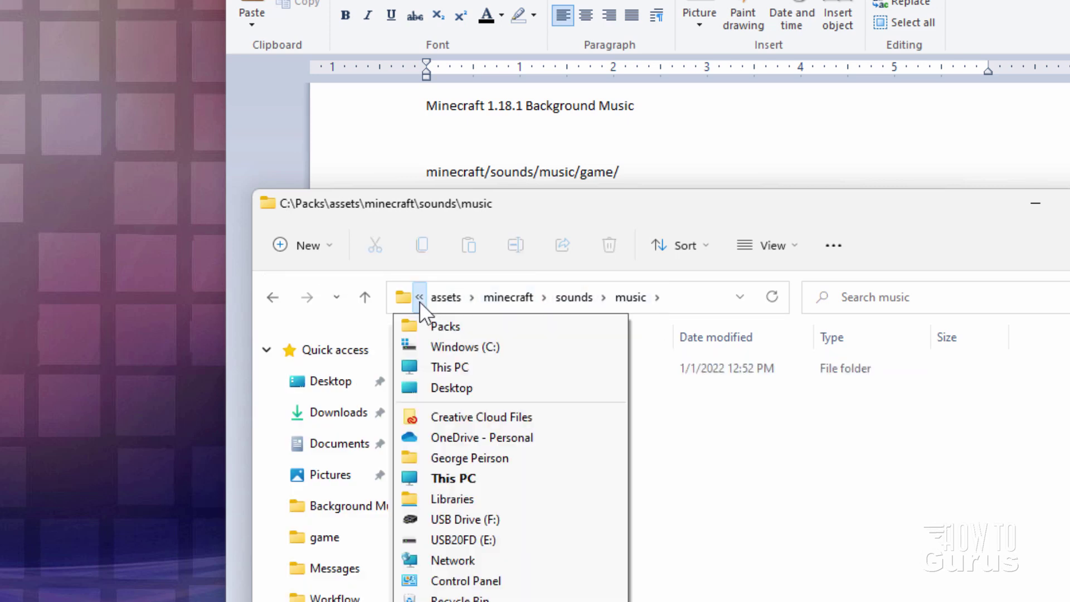
click(429, 324)
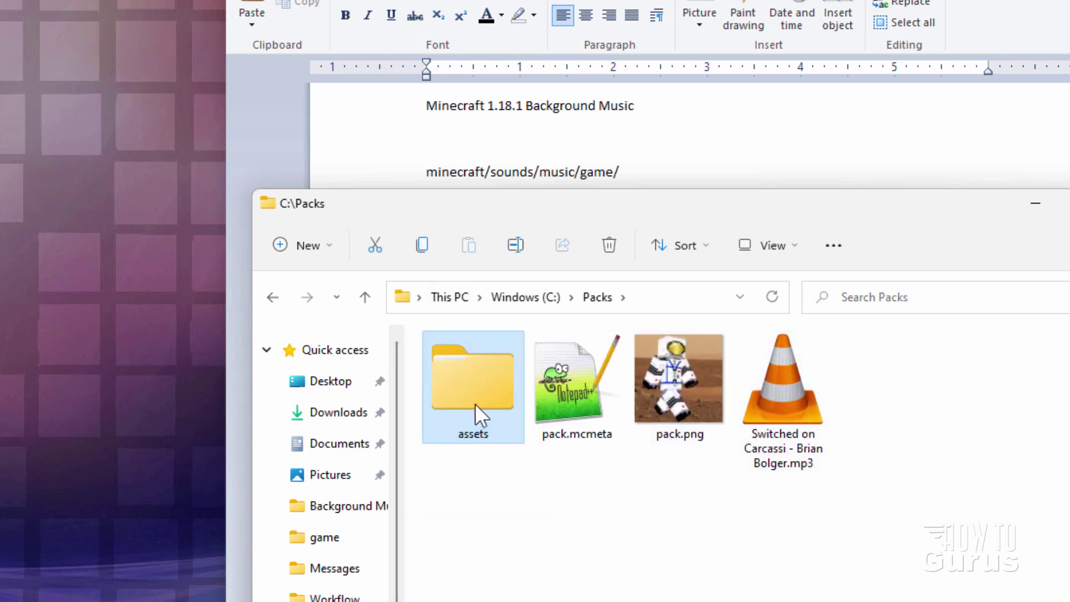
Step: Arrange the Packs folder window beside the background music document so the track name list and the folder contents are both visible
drag(660, 218, 781, 46)
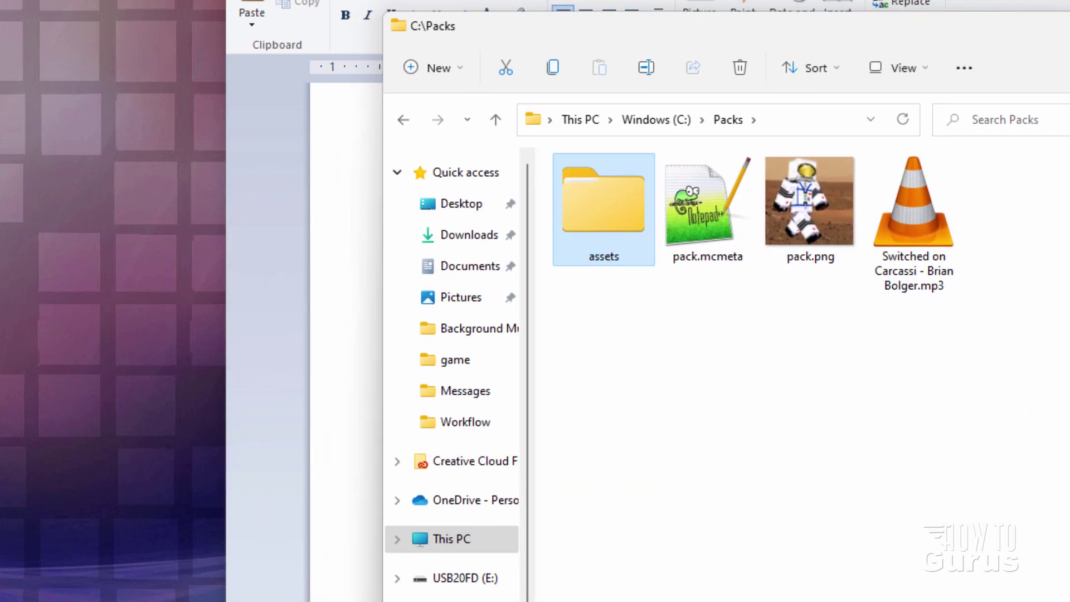
click(551, 171)
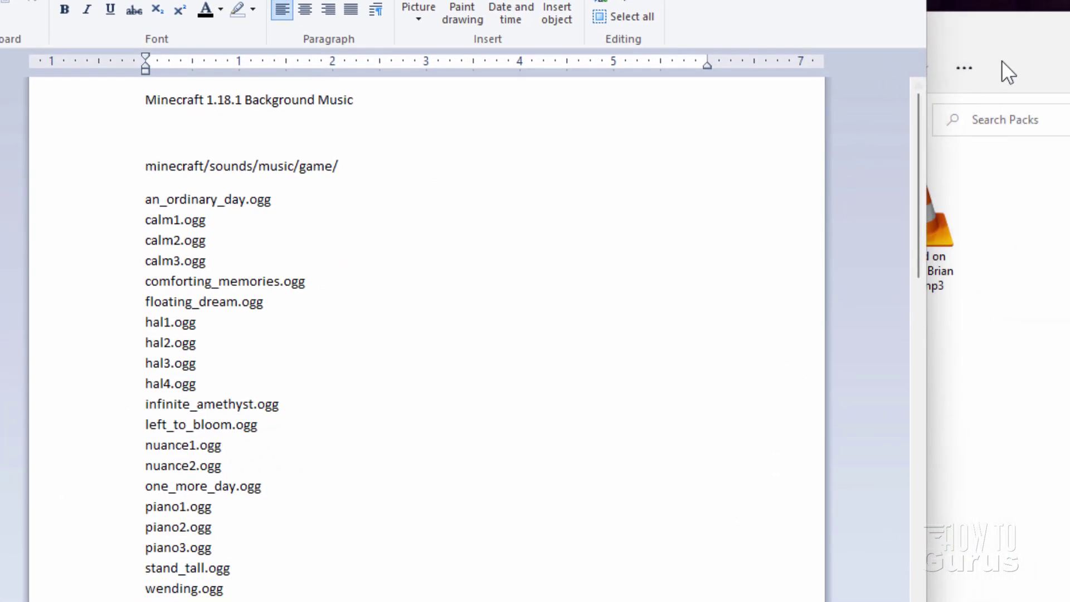
click(824, 43)
drag(829, 42, 820, 50)
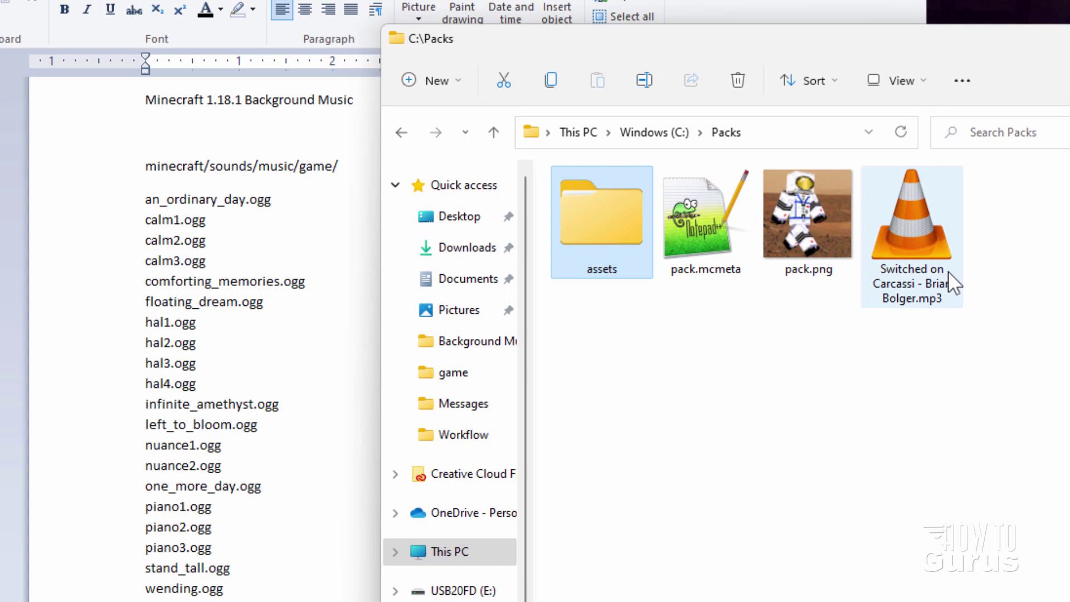
Step: Switch to Audacity, import the Switched on Carcassi MP3 from the Packs folder, and preview the track briefly
click(934, 282)
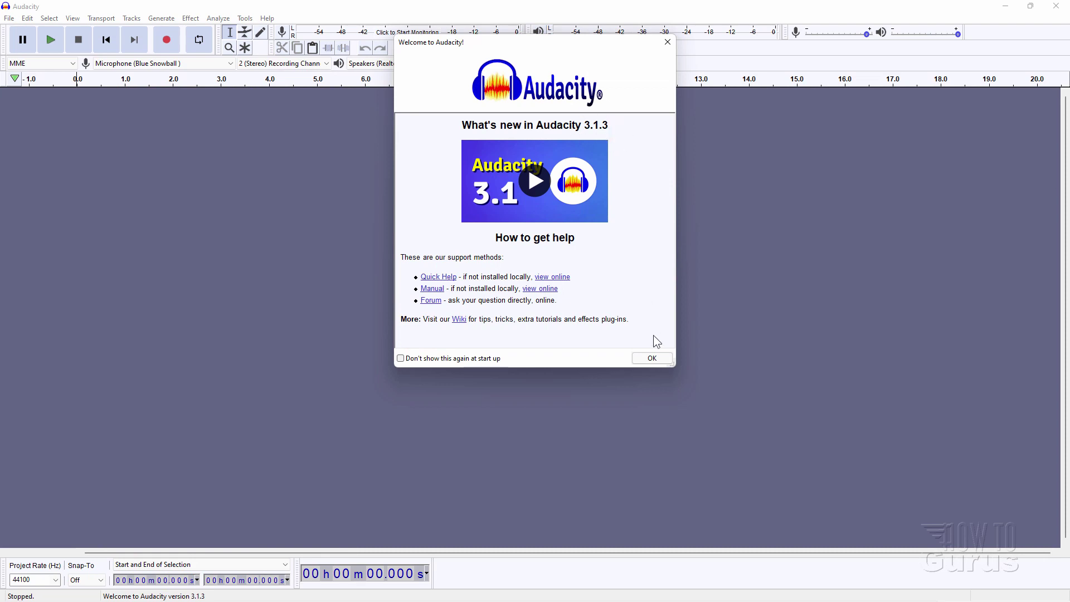
click(652, 358)
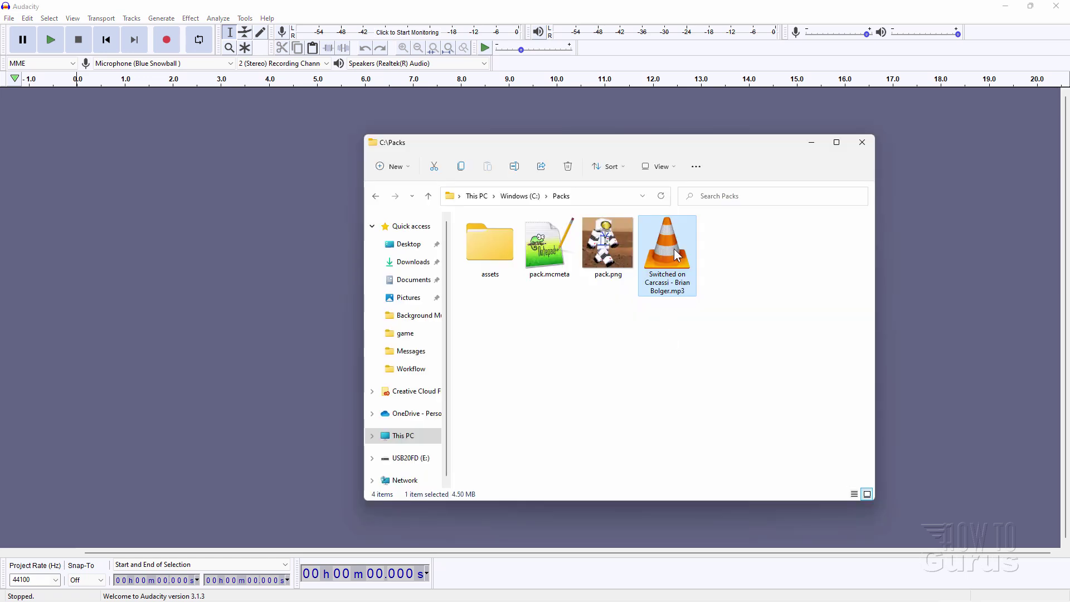
drag(677, 255, 203, 257)
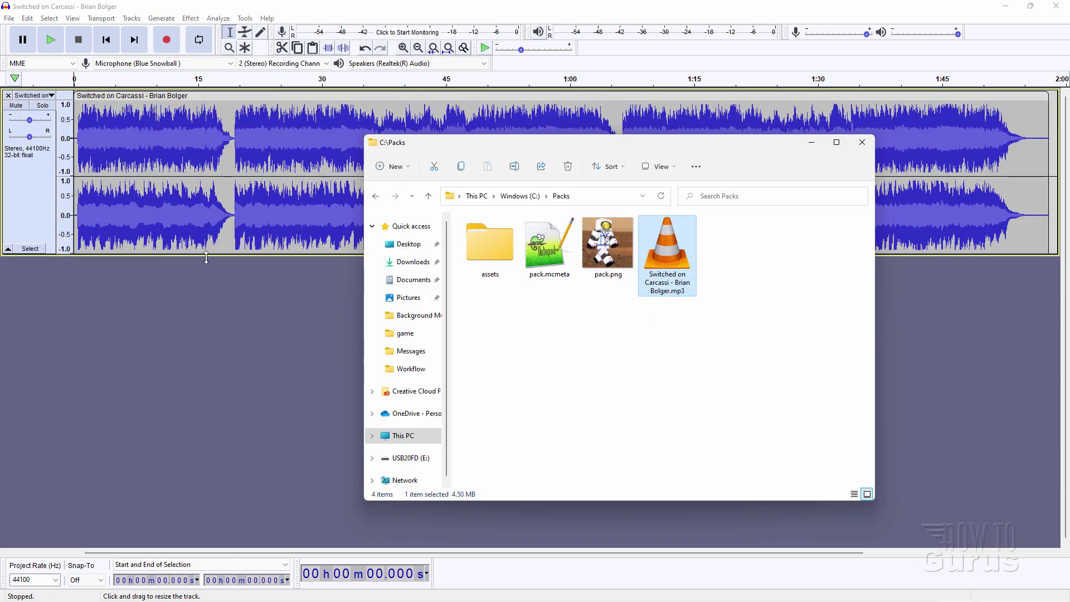
click(811, 143)
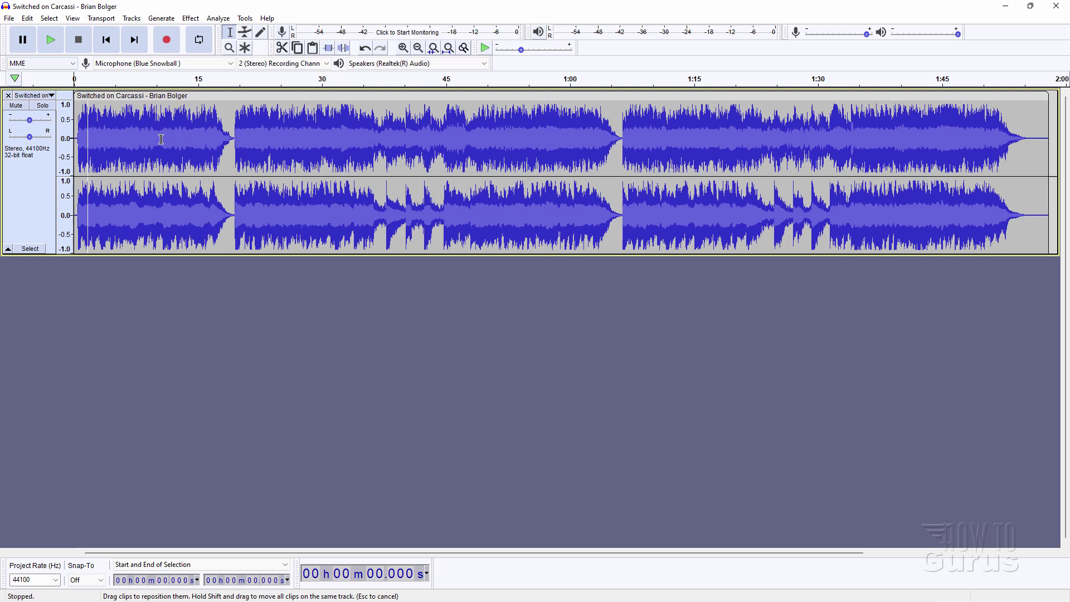
click(51, 42)
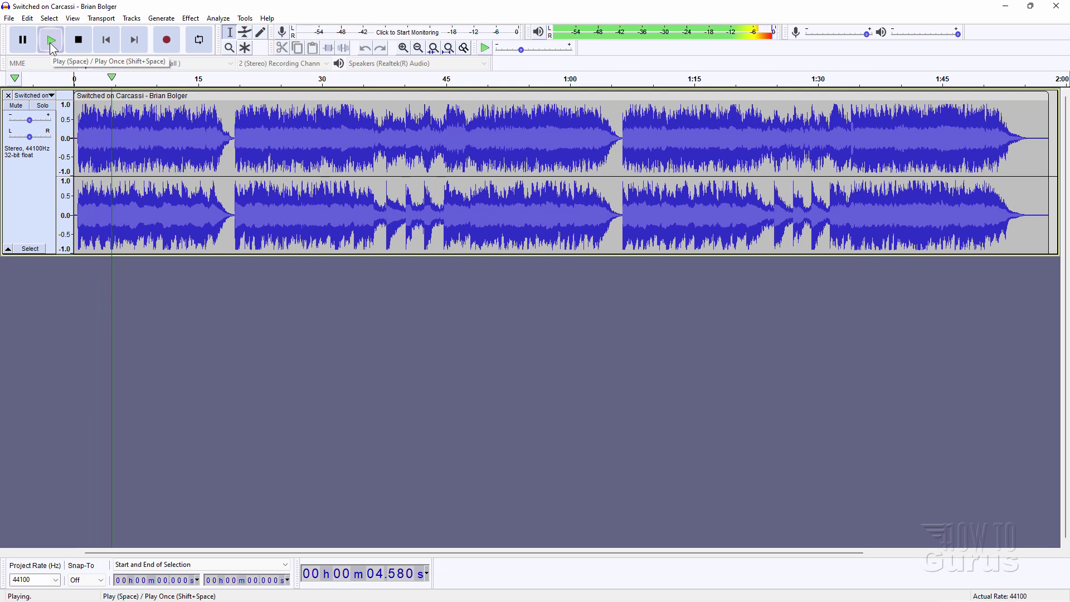
key(space)
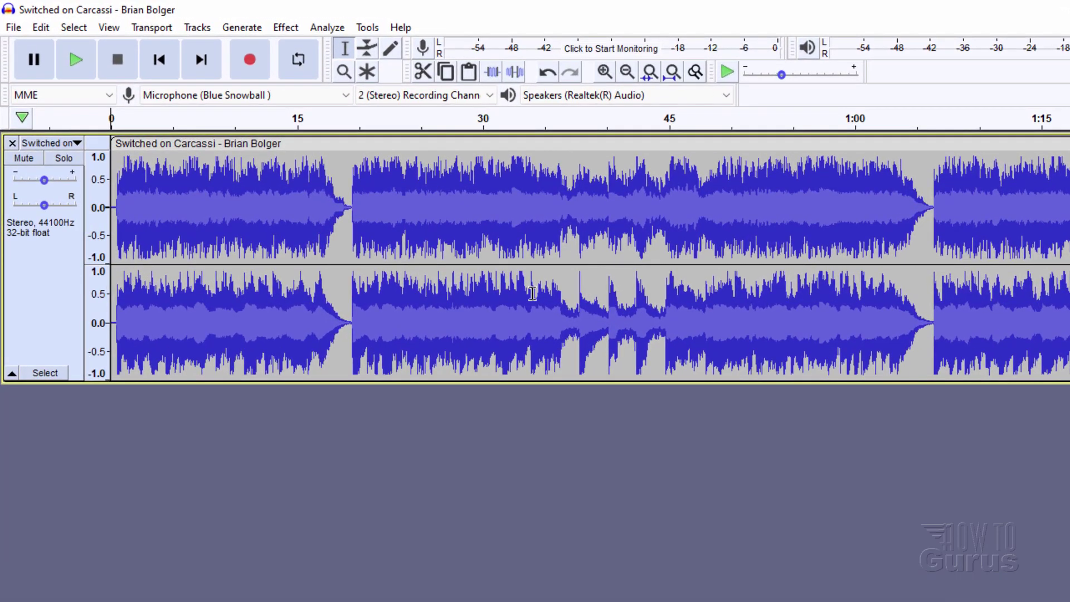
Step: Export the track as an OGG file into Packs/assets/minecraft/sounds/music/game under its suggested name, and close Audacity
click(13, 28)
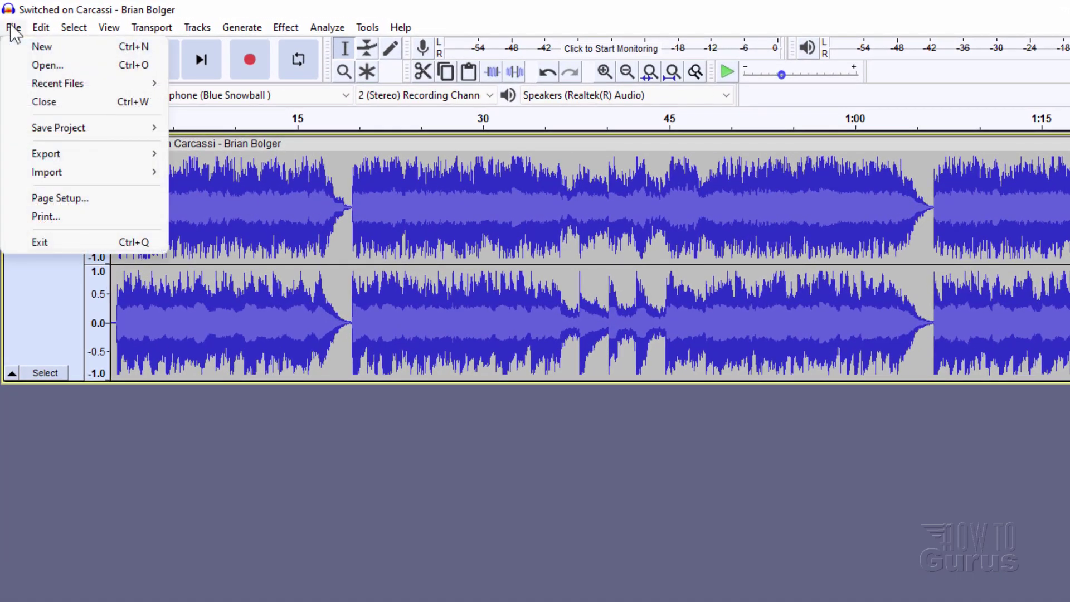
mouse_move(73, 154)
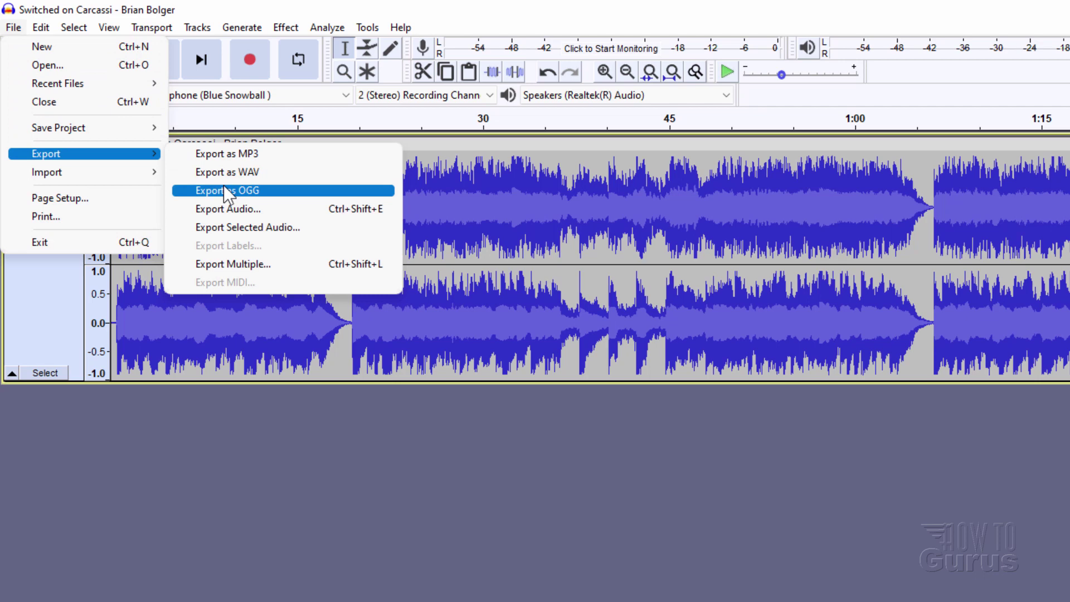
click(262, 190)
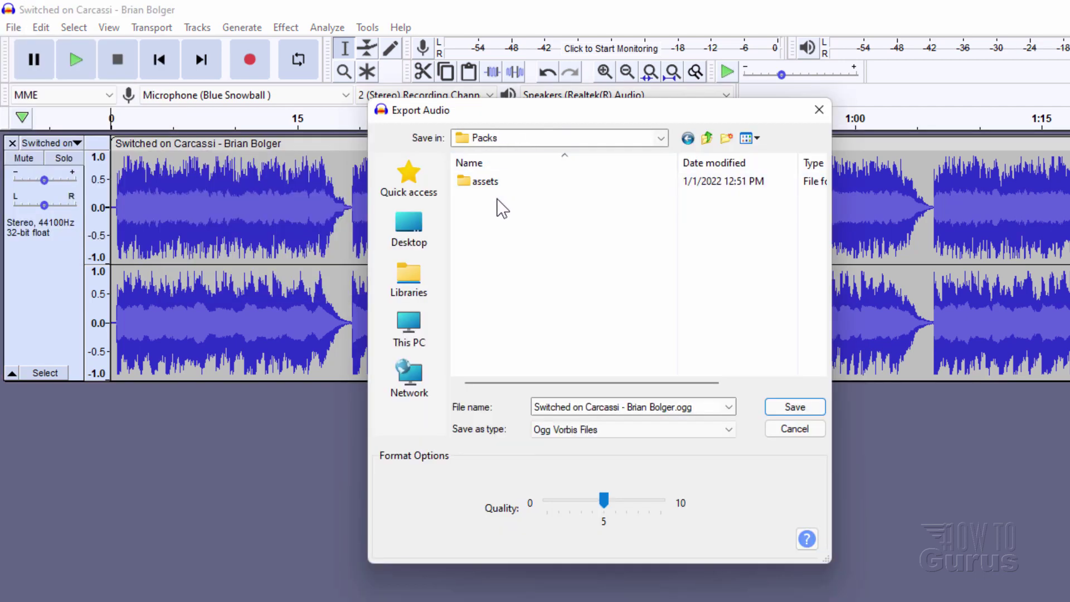
double_click(475, 183)
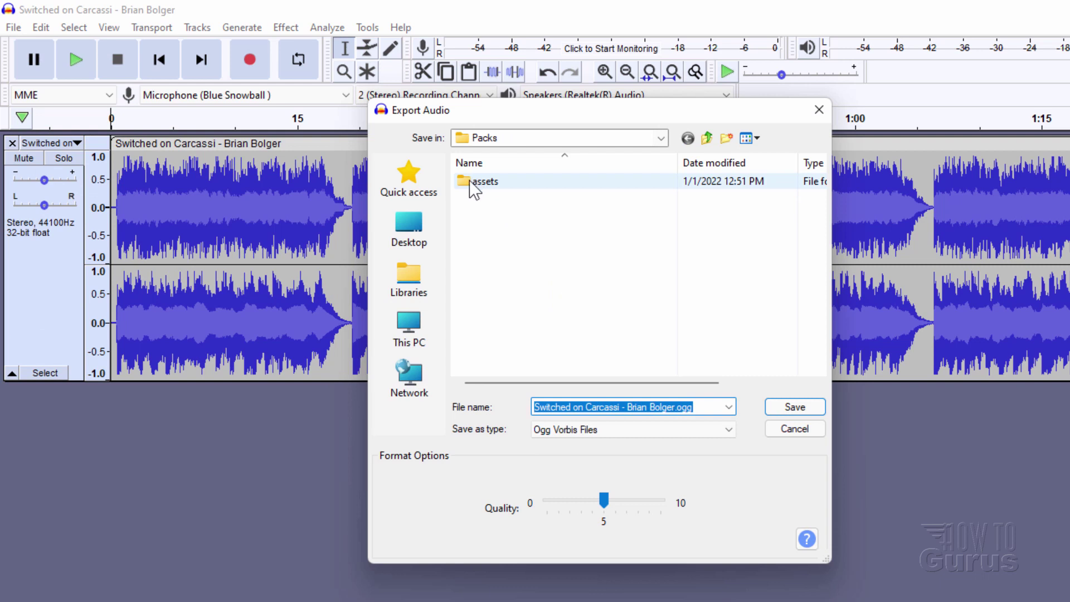
double_click(469, 181)
double_click(468, 182)
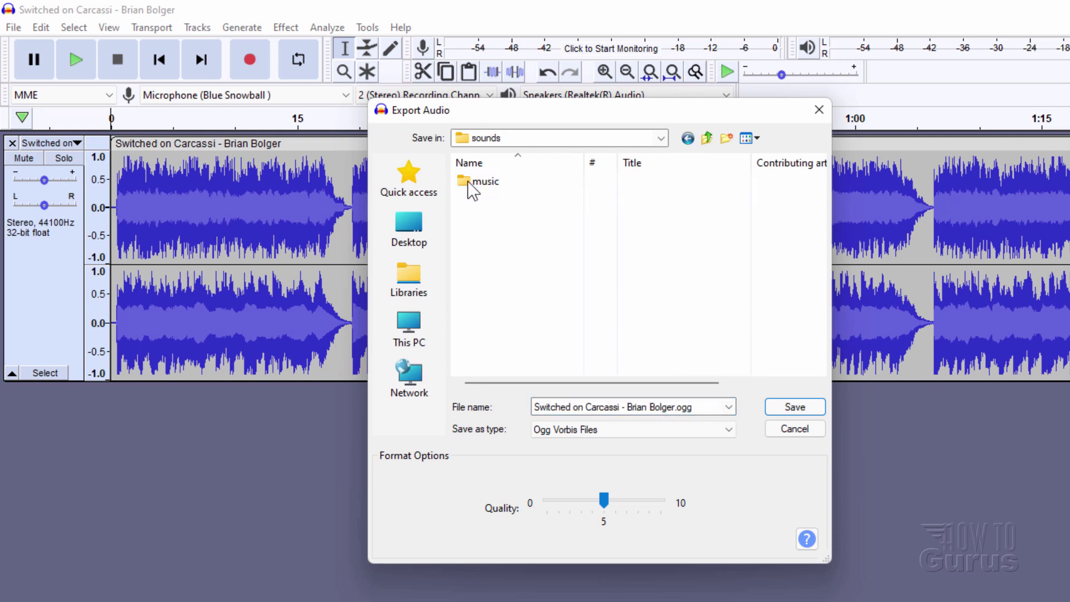
double_click(468, 183)
double_click(475, 184)
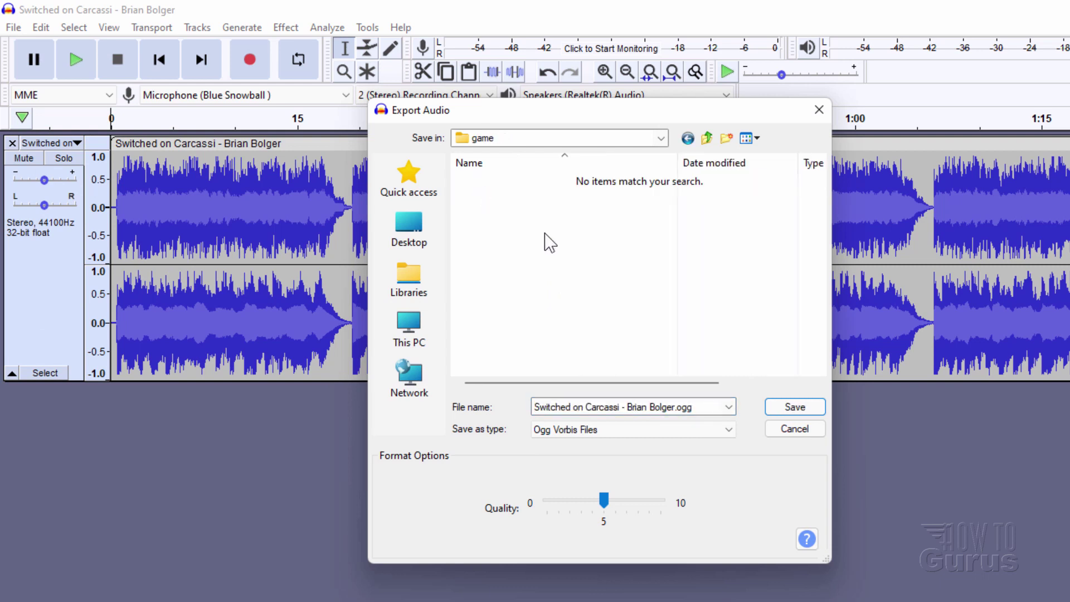
click(798, 405)
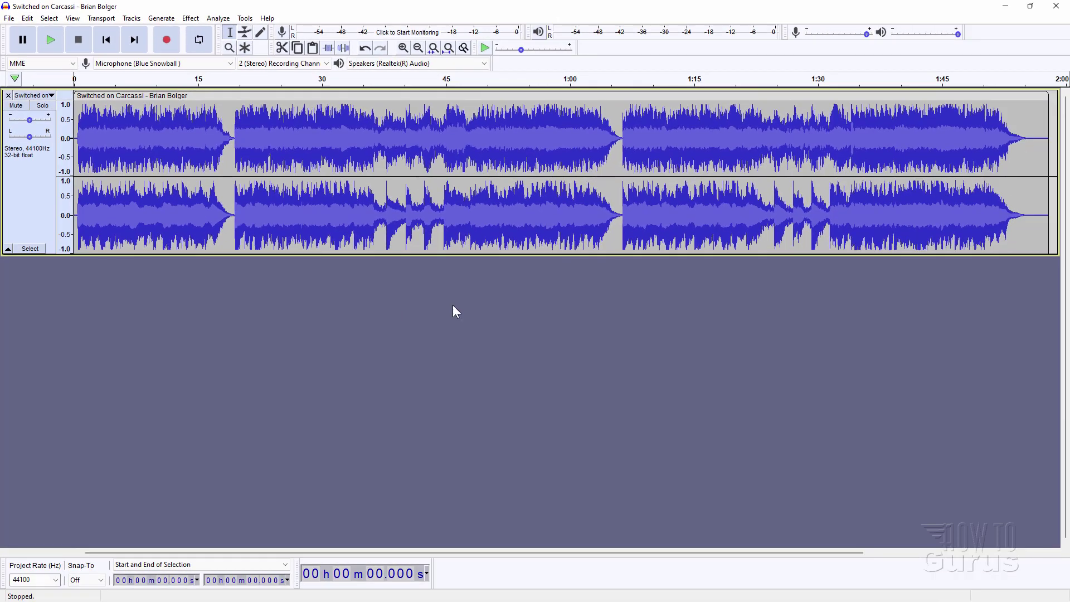
click(1053, 12)
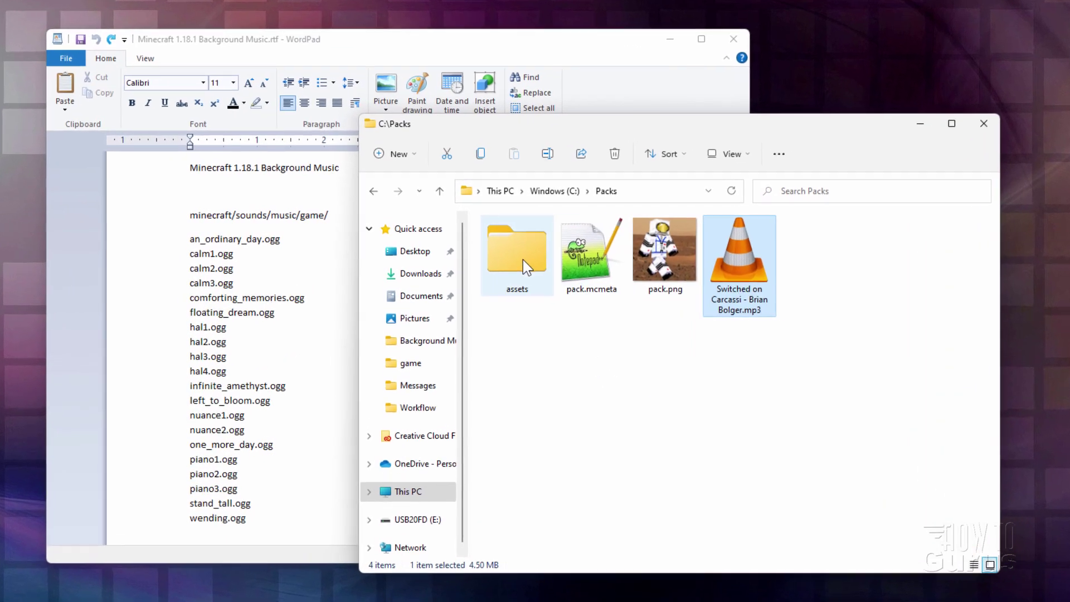
Step: In the Packs window, open assets/minecraft/sounds/music/game and show its contents as large icons beside the track name list
double_click(522, 259)
double_click(508, 251)
double_click(509, 253)
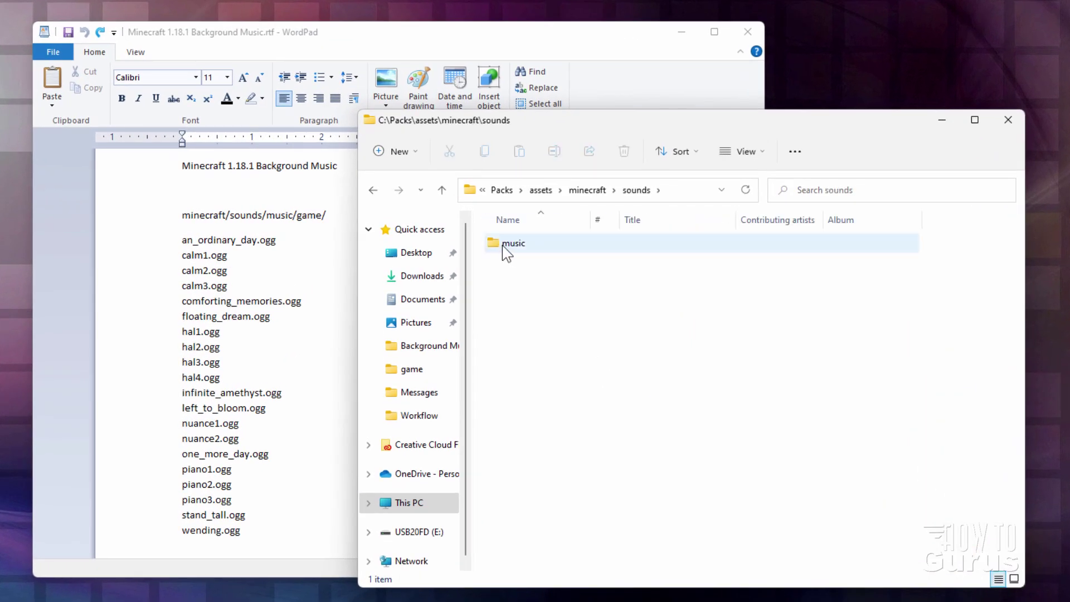
double_click(502, 245)
double_click(502, 243)
click(566, 248)
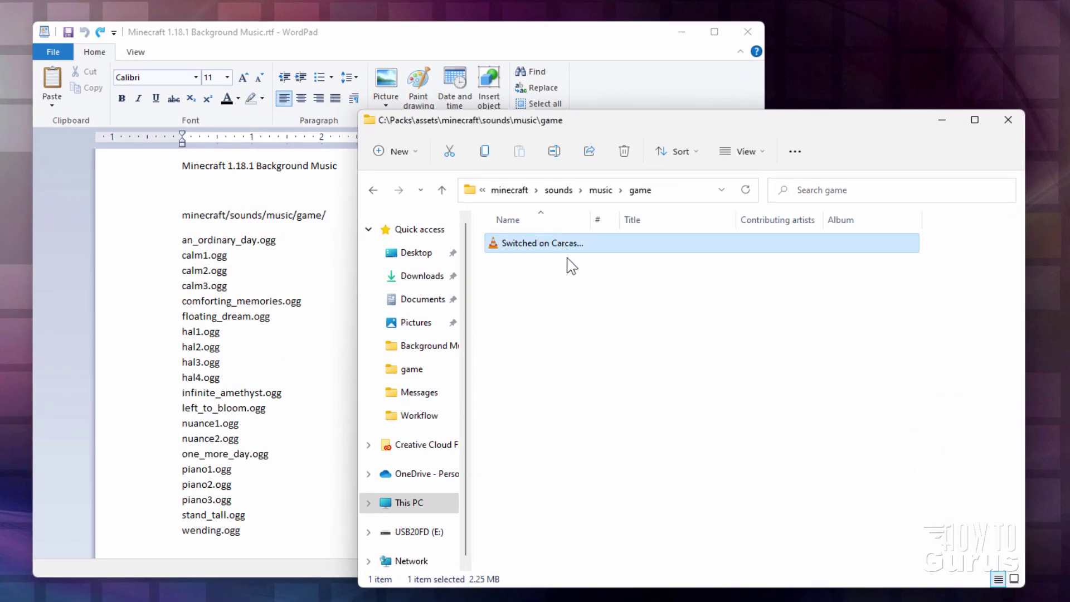
click(573, 288)
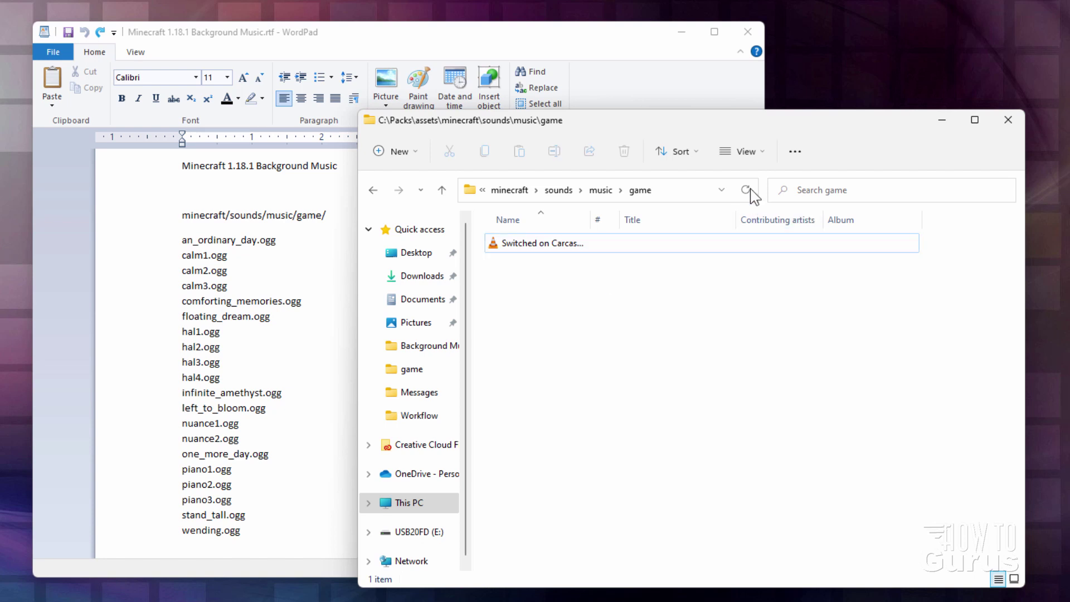
click(758, 155)
click(756, 206)
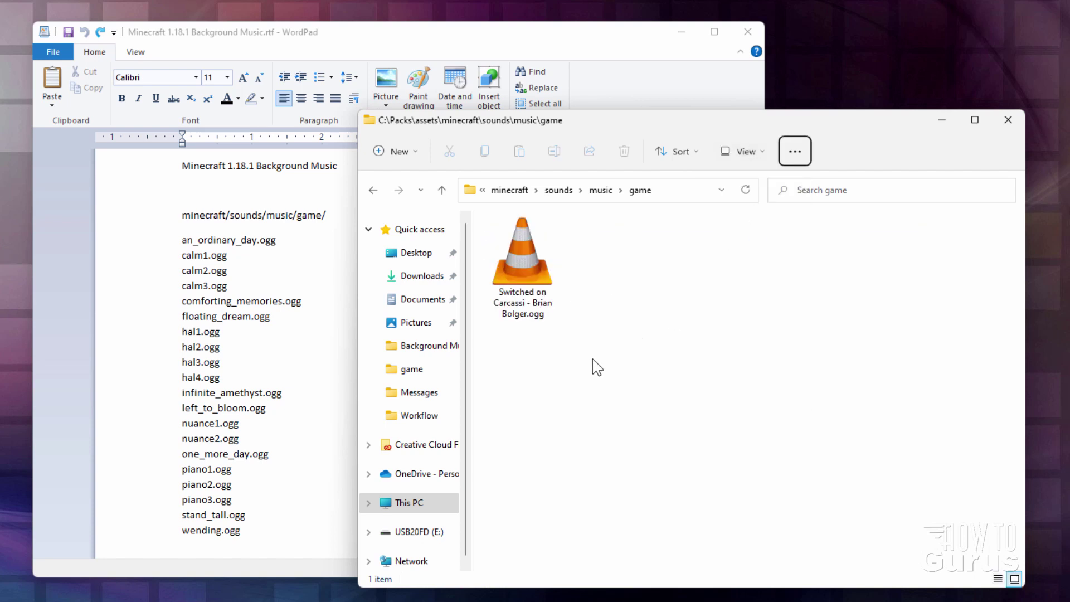
click(554, 357)
drag(578, 125, 613, 119)
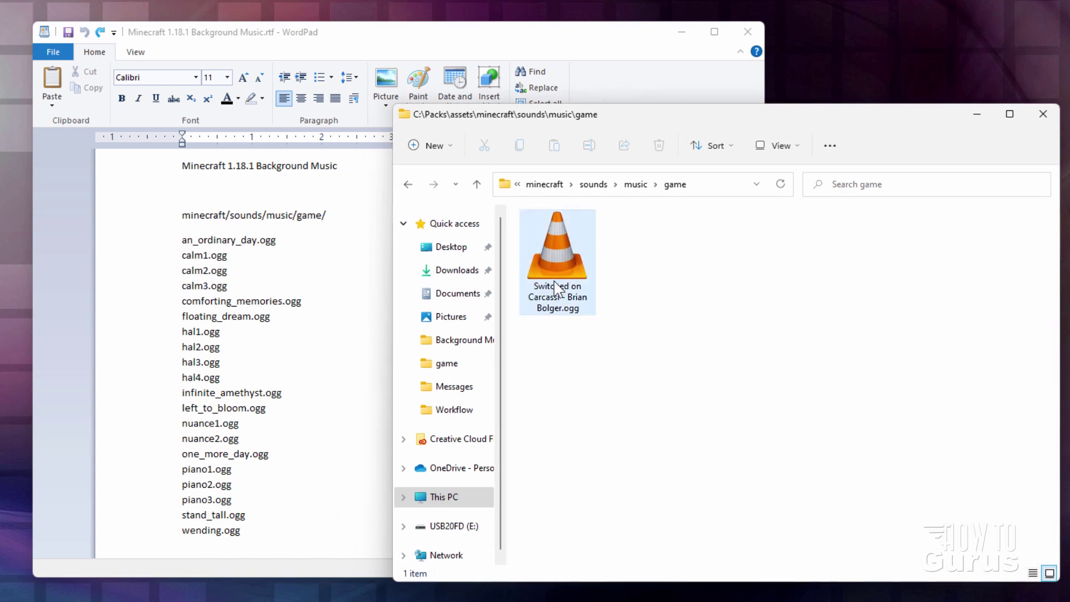
Step: Copy the name an_ordinary_day from the music list and rename the exported OGG file to an_ordinary_day.ogg
click(249, 250)
drag(257, 241, 183, 241)
right_click(194, 243)
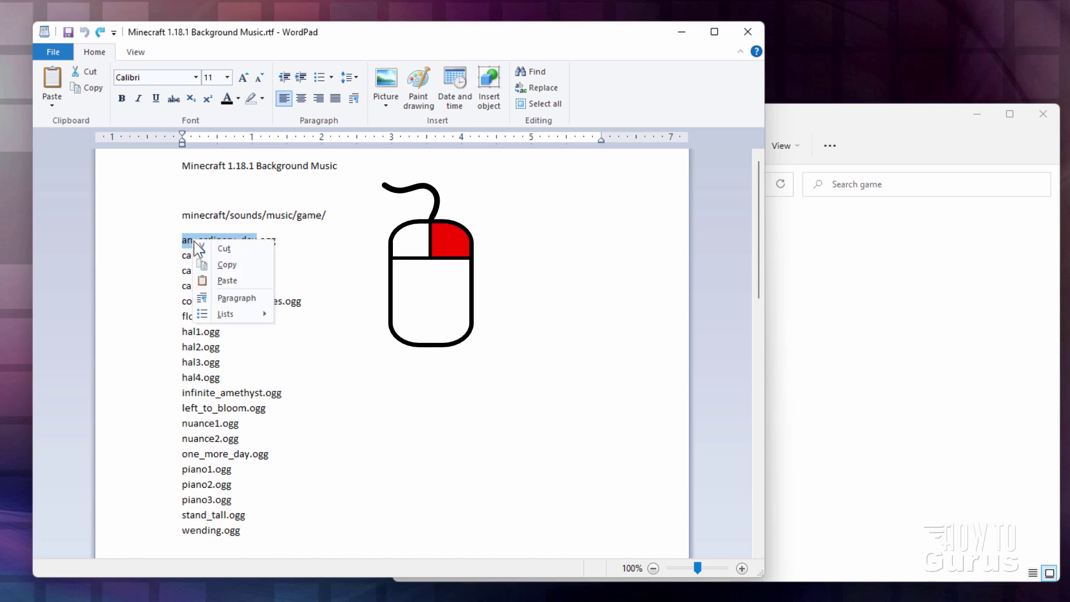
click(227, 264)
click(844, 167)
click(566, 306)
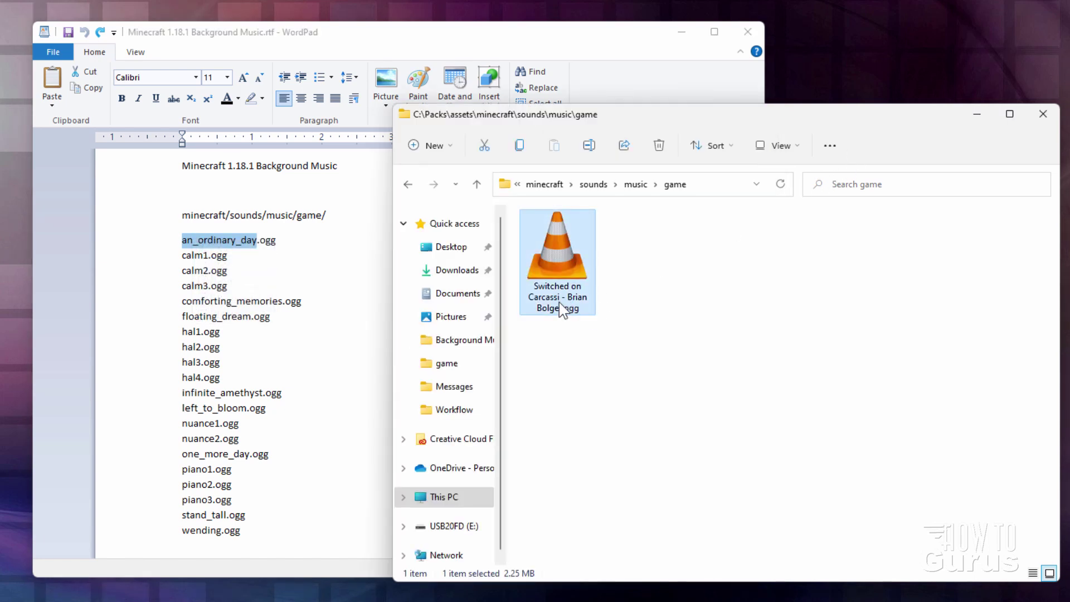
click(555, 313)
right_click(551, 302)
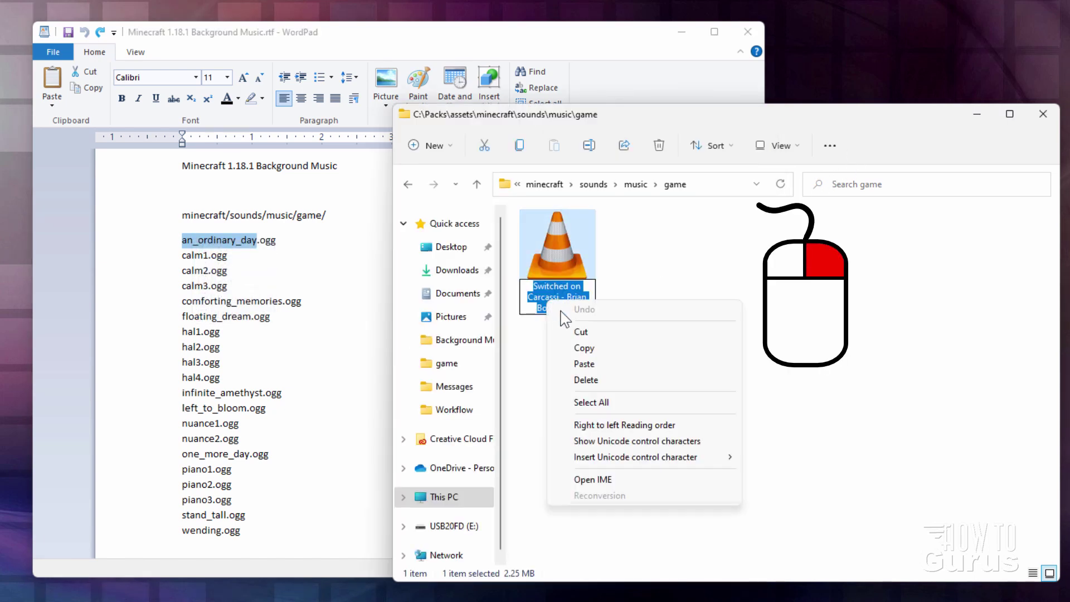
click(589, 364)
Step: Duplicate an_ordinary_day.ogg within the game folder
click(569, 256)
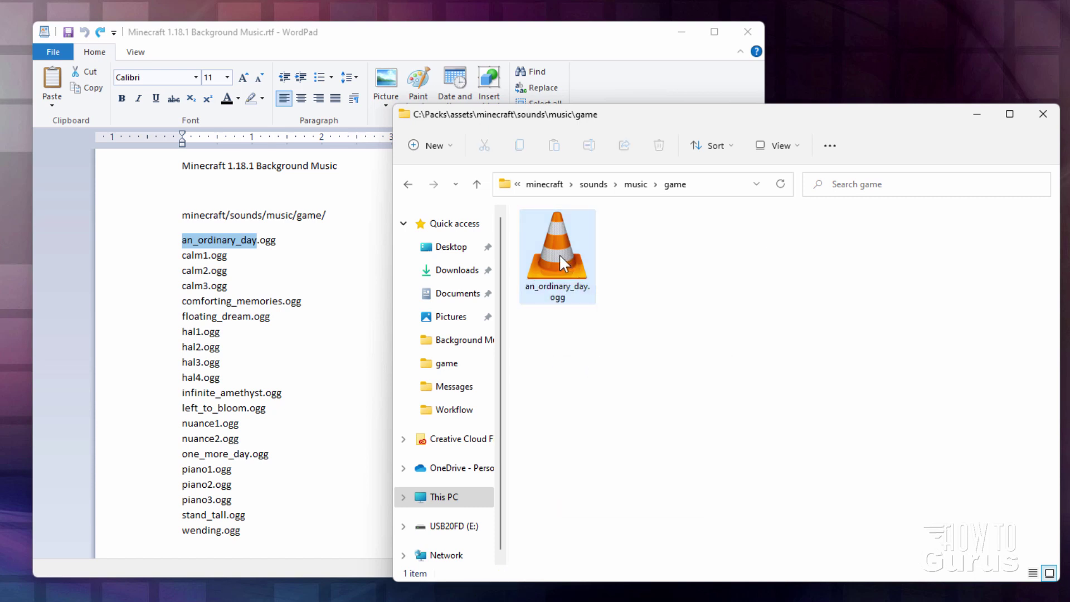
key(ctrl+c)
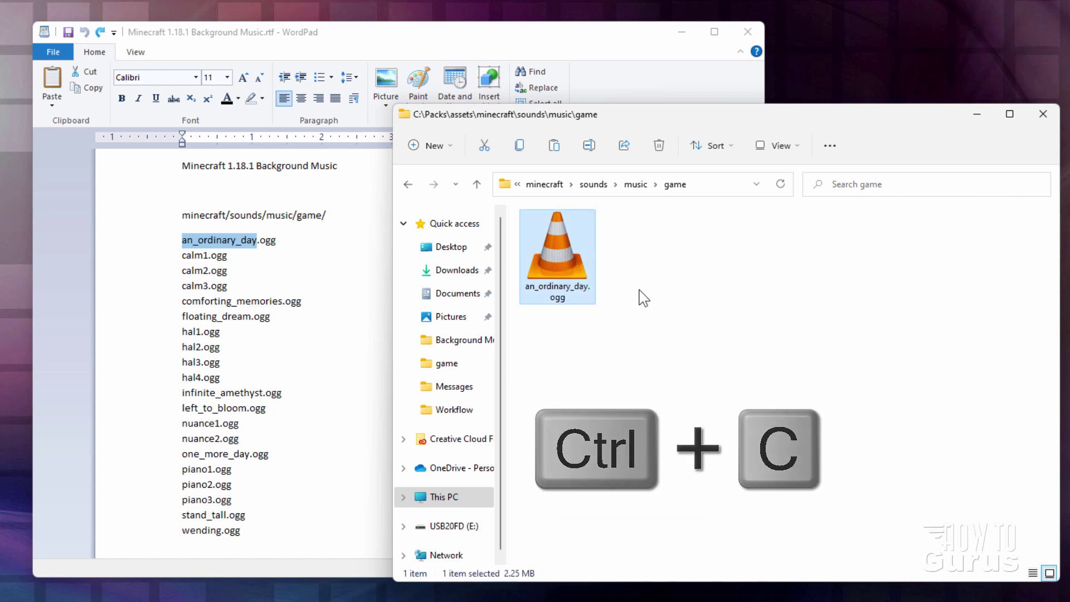
click(638, 288)
key(ctrl+v)
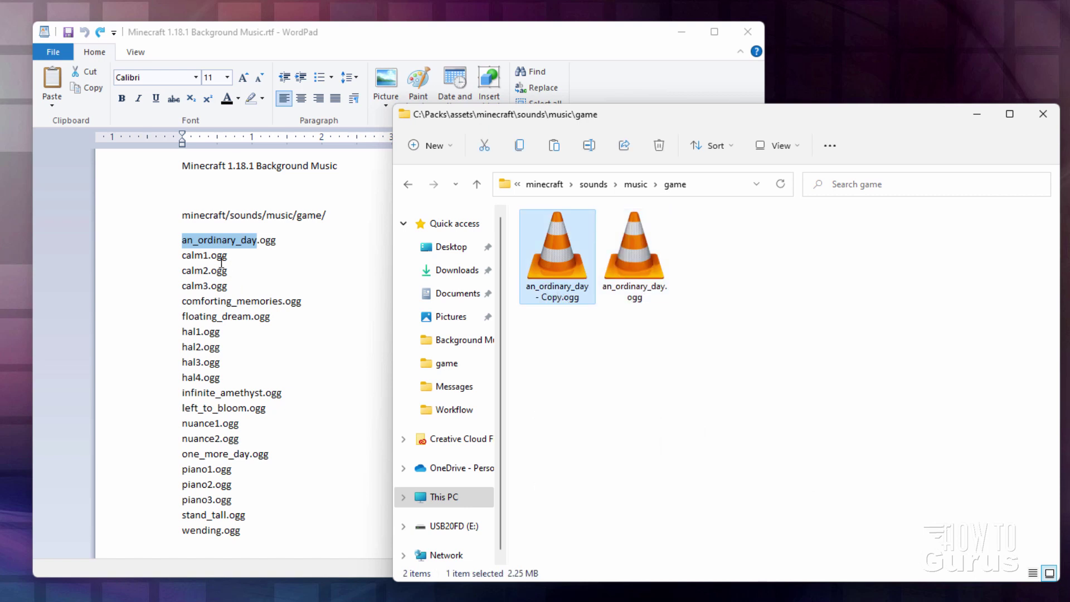
Step: Copy the name calm1 from the music list and rename the duplicated OGG file to calm1.ogg
key(alt+Tab)
double_click(199, 256)
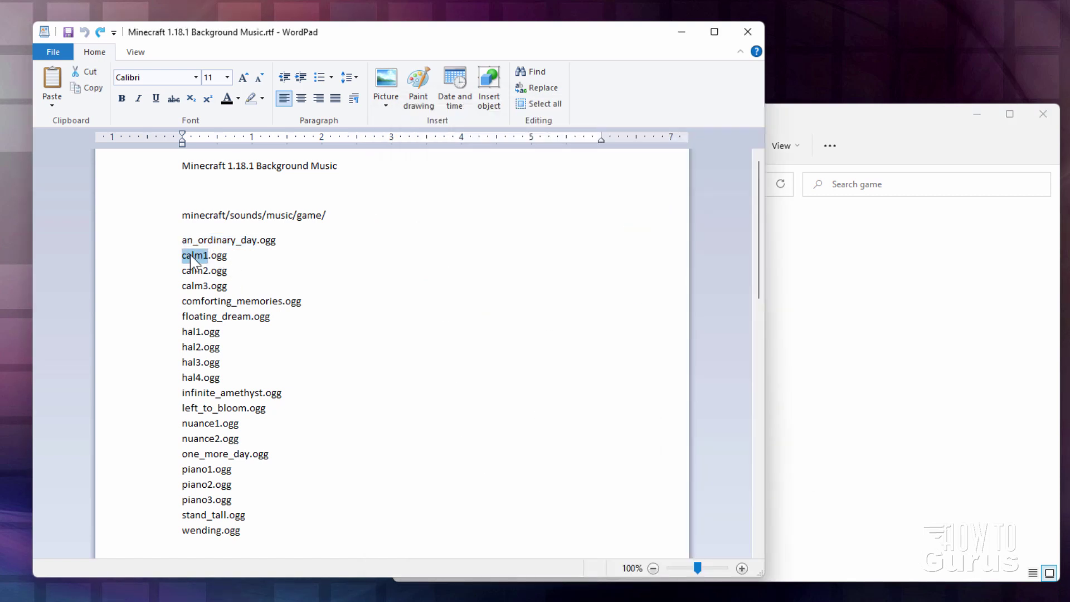
key(ctrl+c)
key(alt+Tab)
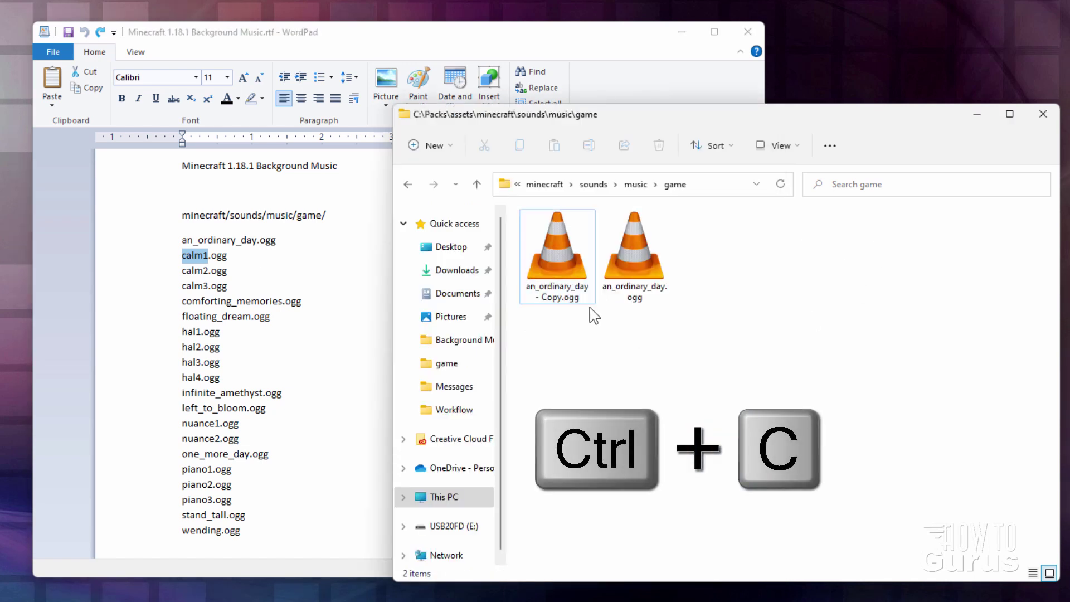
click(557, 304)
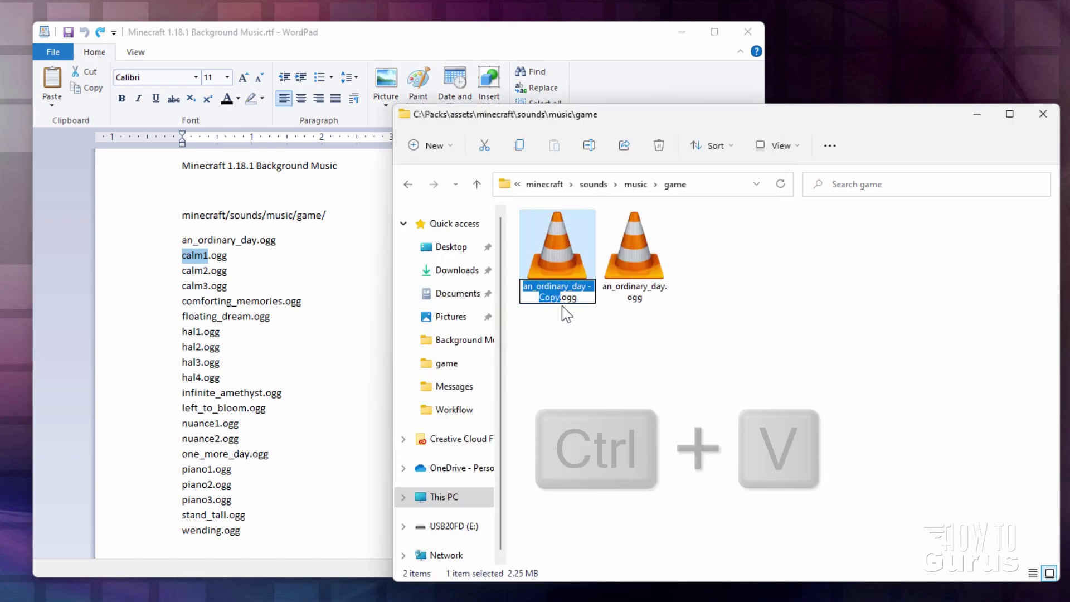
key(ctrl+v)
key(Return)
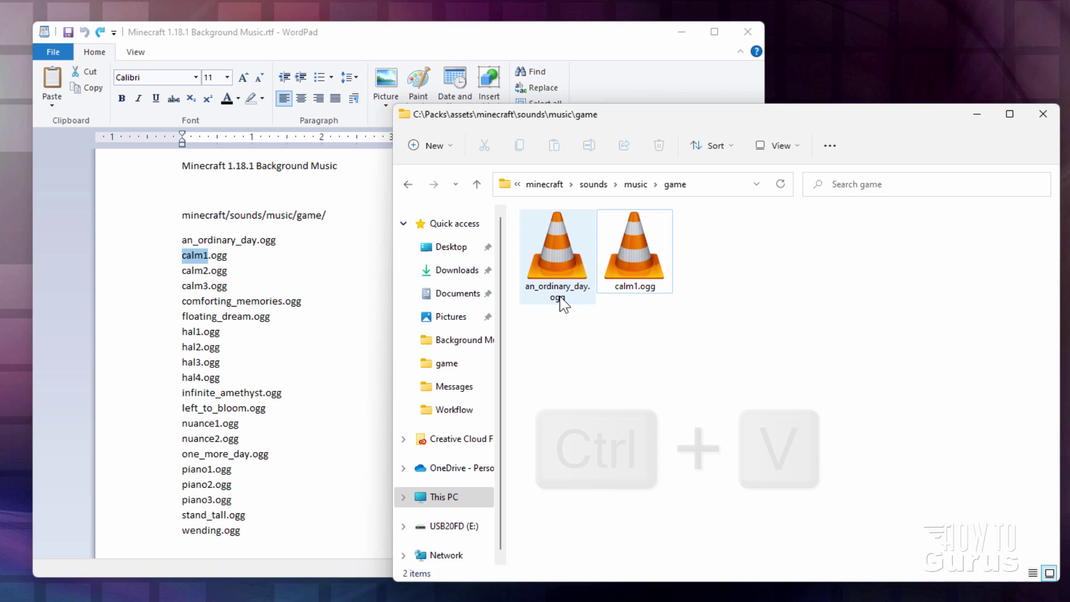
click(648, 258)
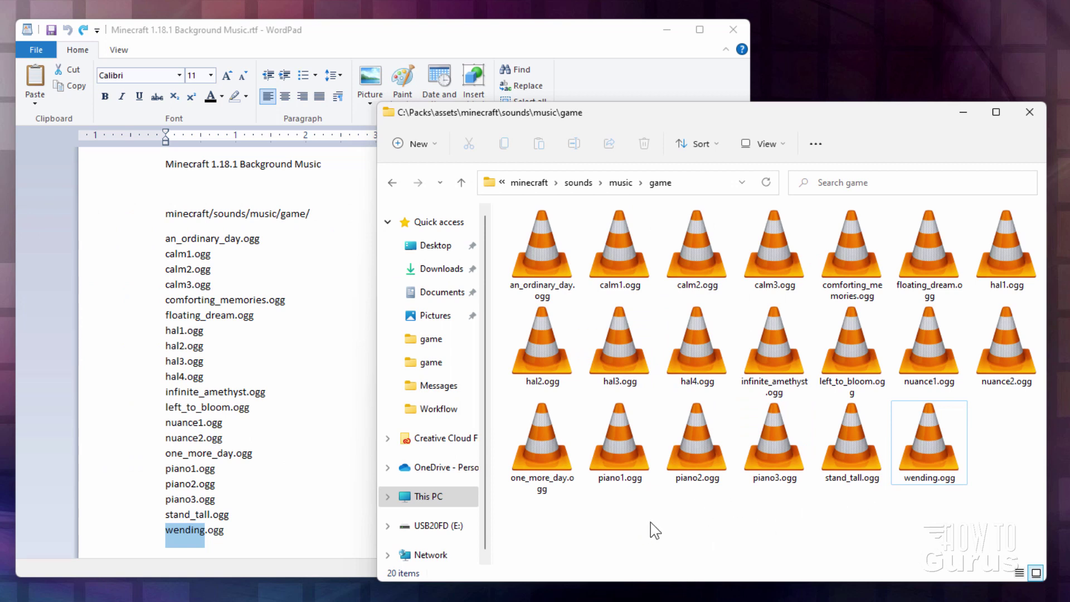
Step: Check the creative section of the music list and create a folder named creative inside the game folder
click(441, 26)
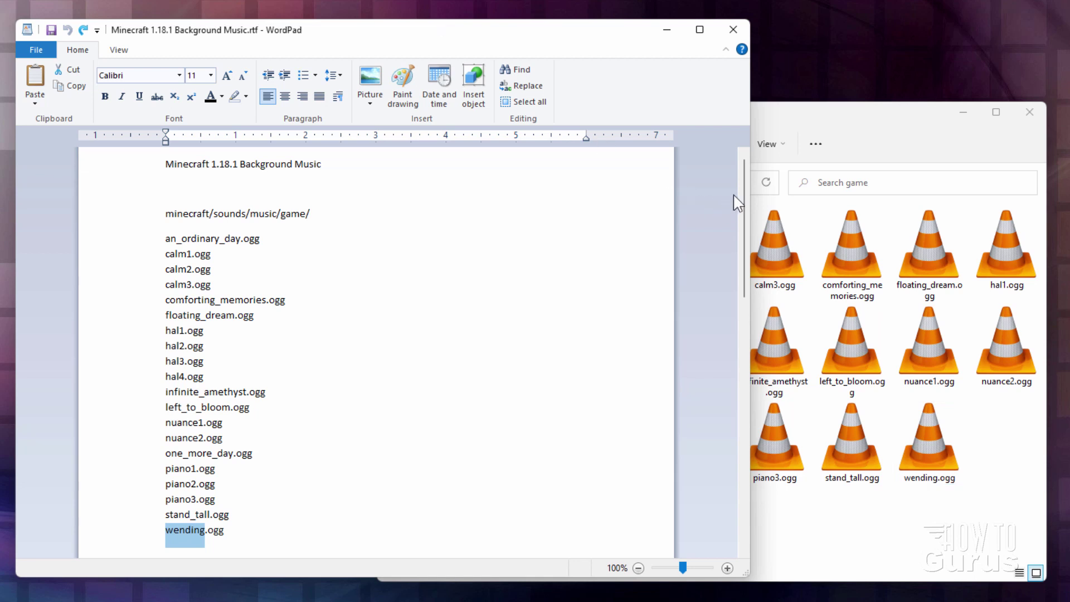
drag(743, 188, 743, 280)
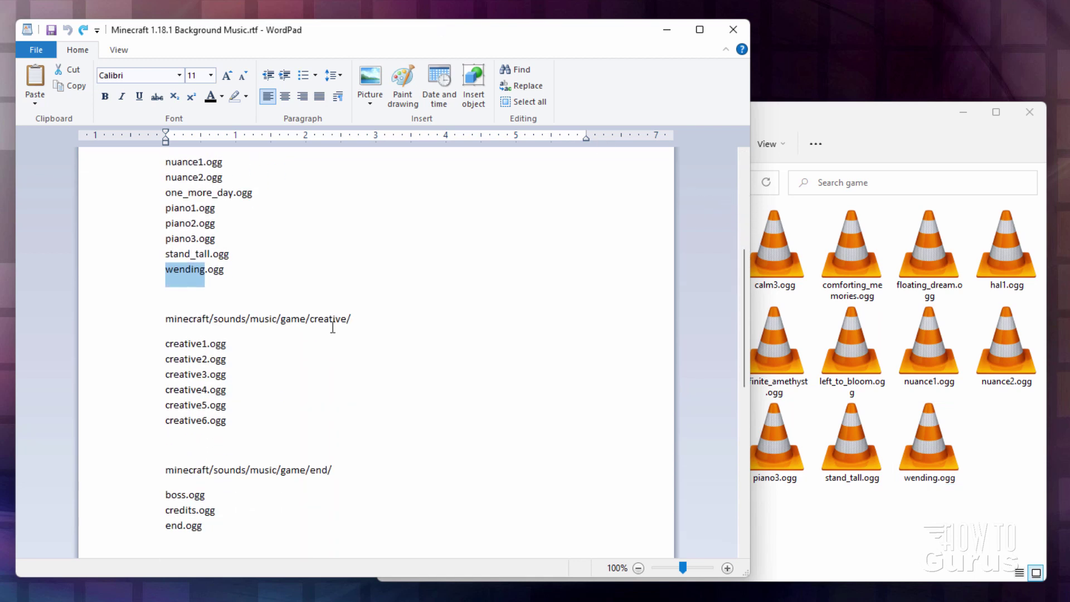
click(266, 328)
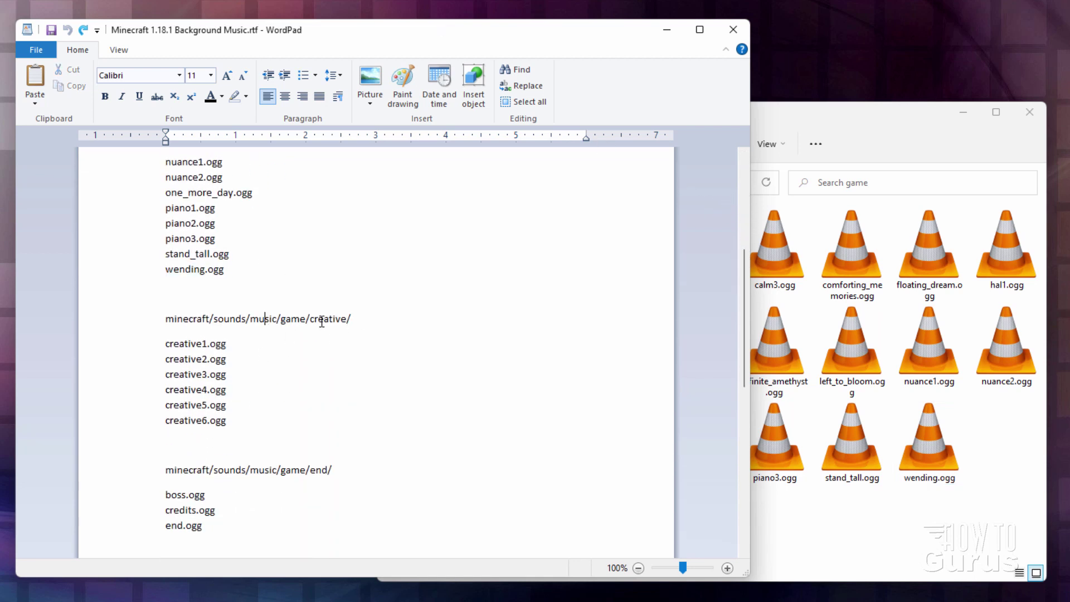
double_click(355, 320)
click(351, 359)
click(857, 137)
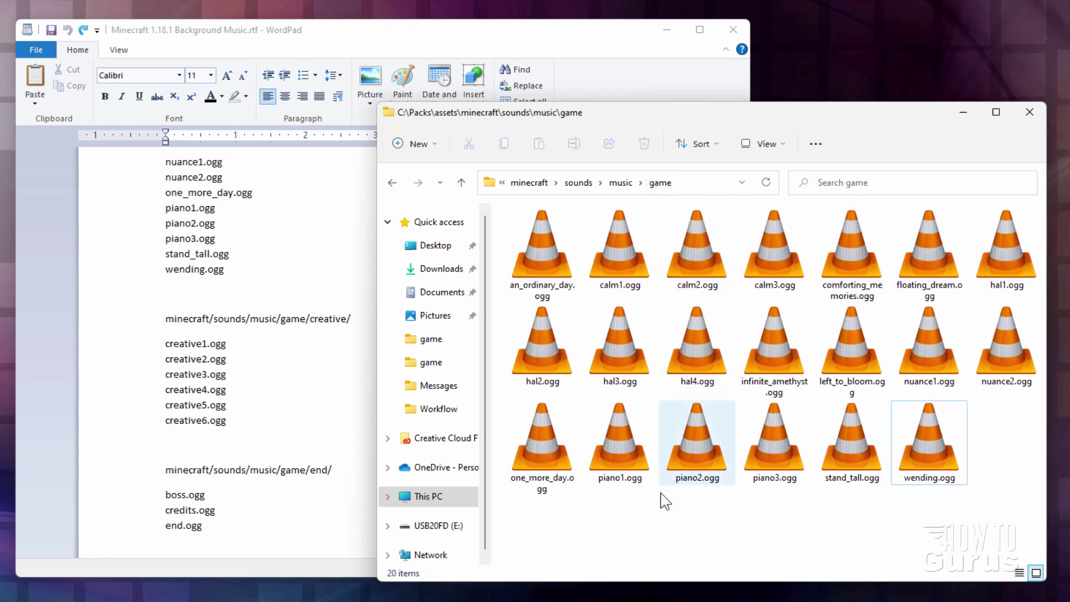
click(419, 143)
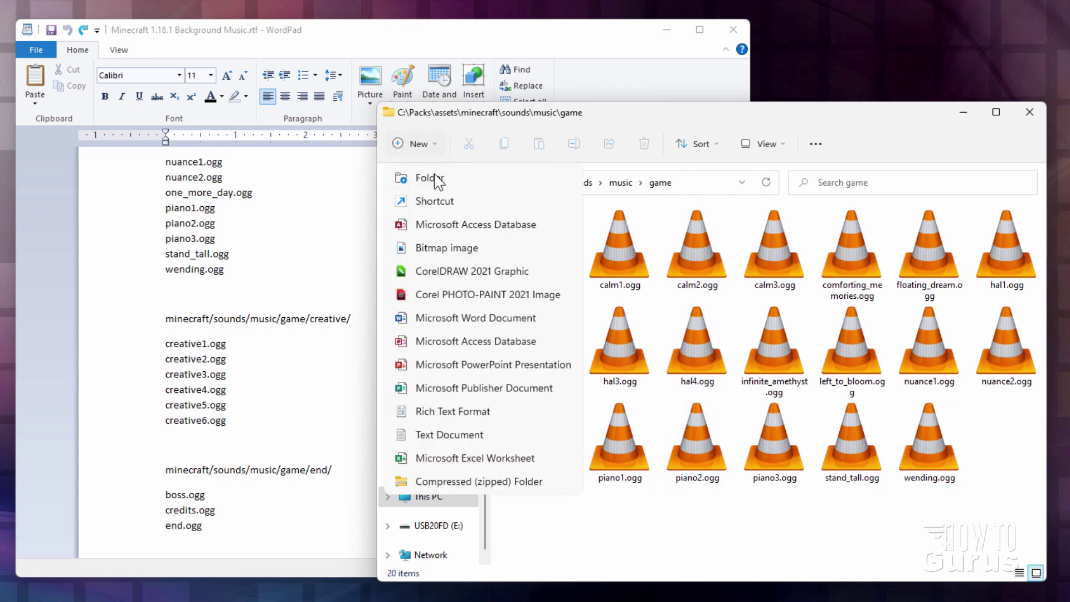
click(435, 176)
text(creative)
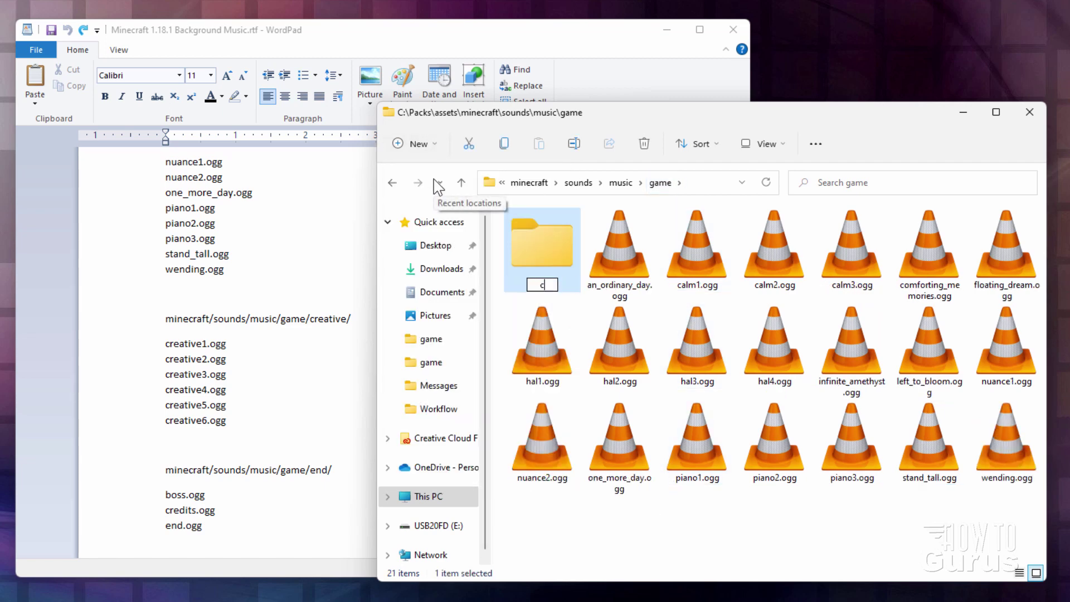
key(Return)
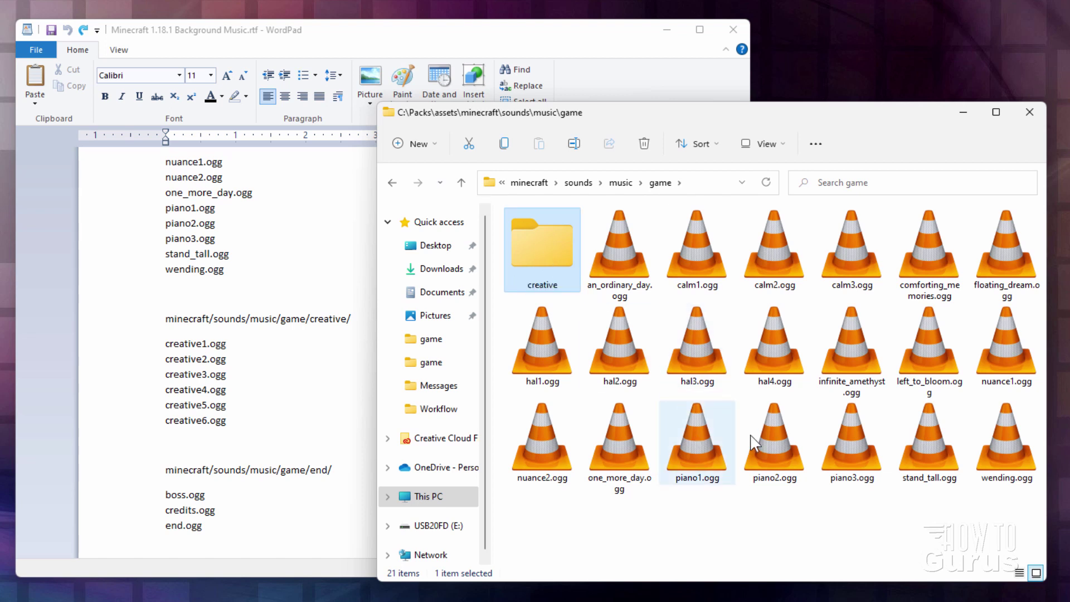
Step: Copy wending.ogg from the game folder into the creative folder and show that folder's contents as large icons
click(1001, 452)
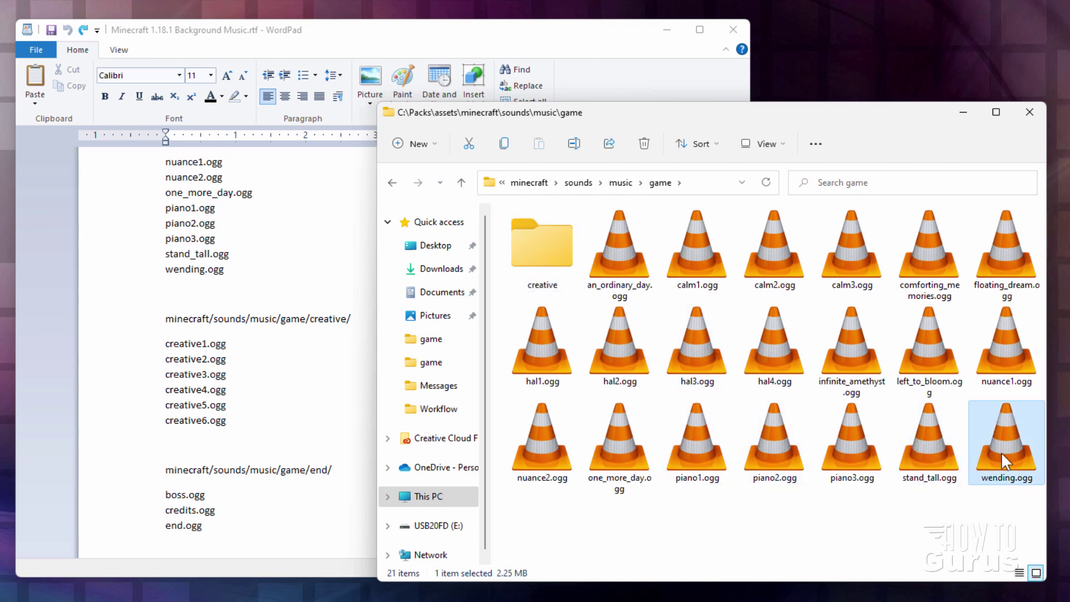
key(ctrl+c)
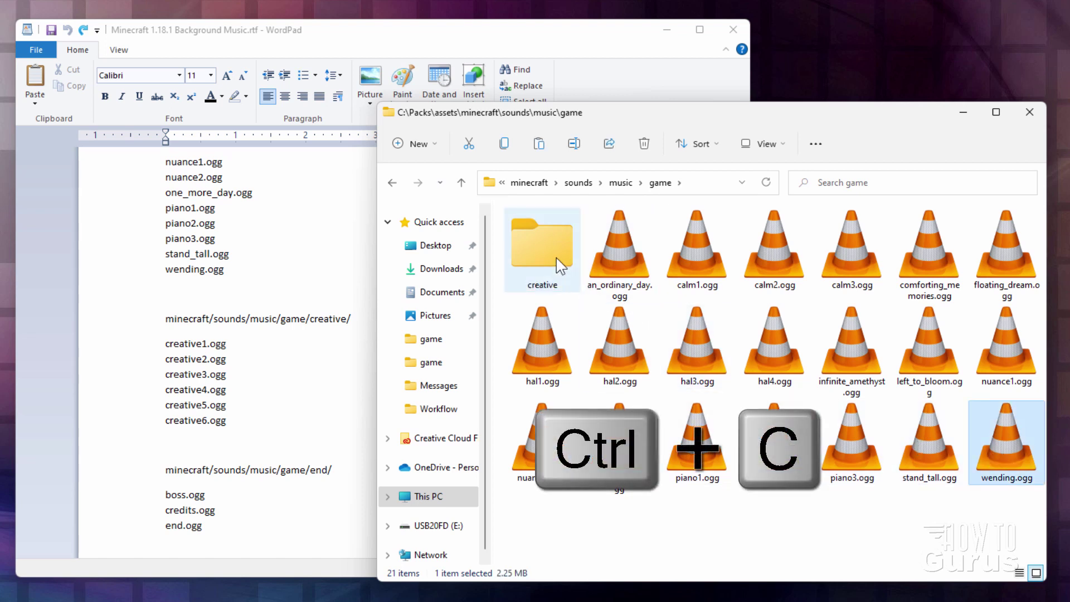
double_click(557, 258)
key(ctrl+v)
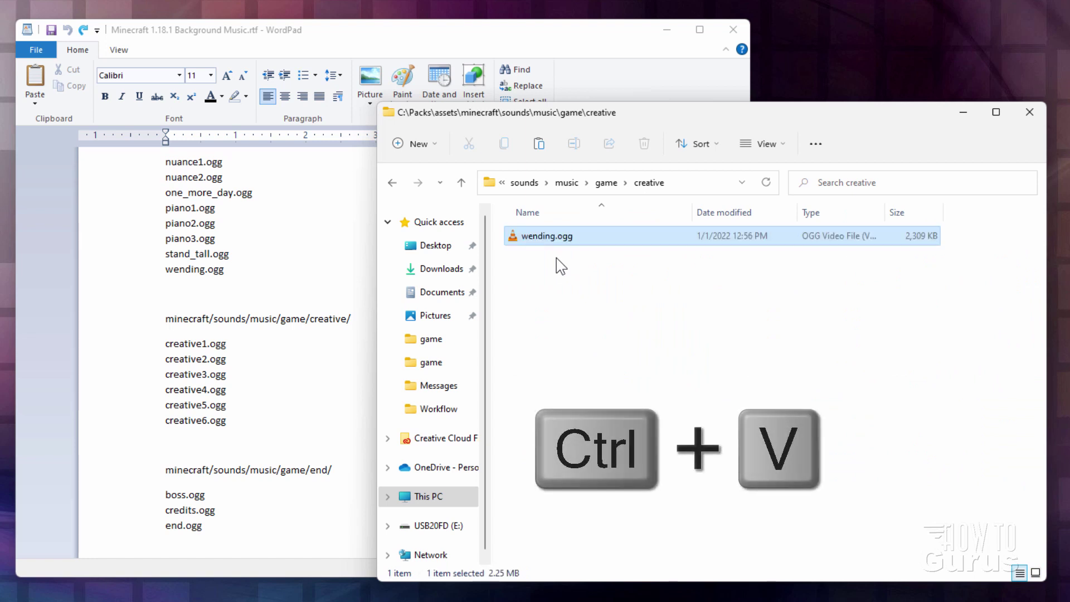
click(773, 146)
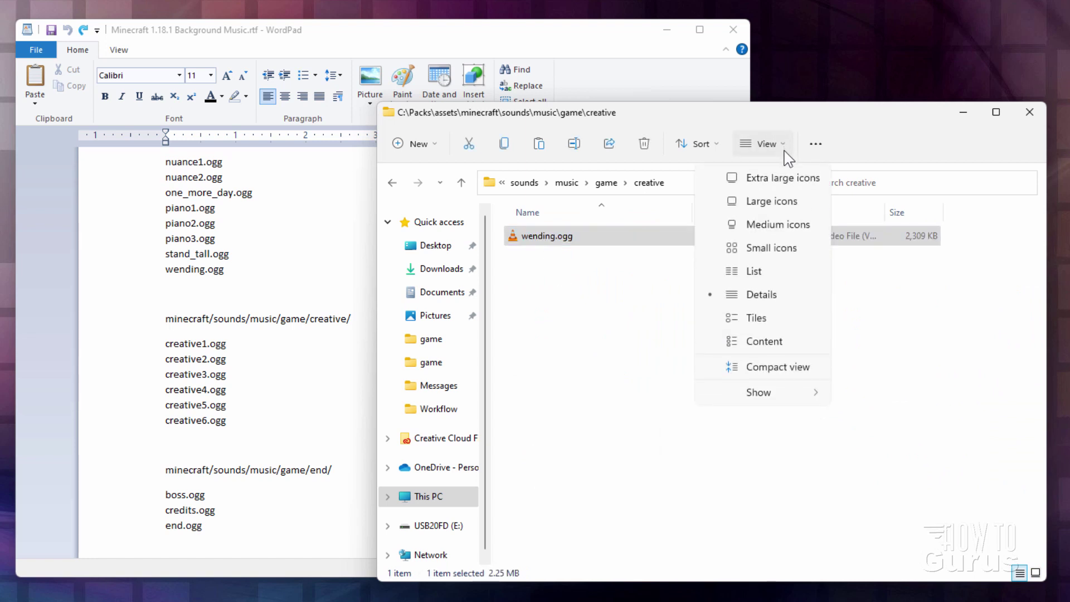
click(785, 202)
Step: Copy the name creative1 from the music list and rename the wending.ogg copy in the creative folder to creative1.ogg
click(539, 281)
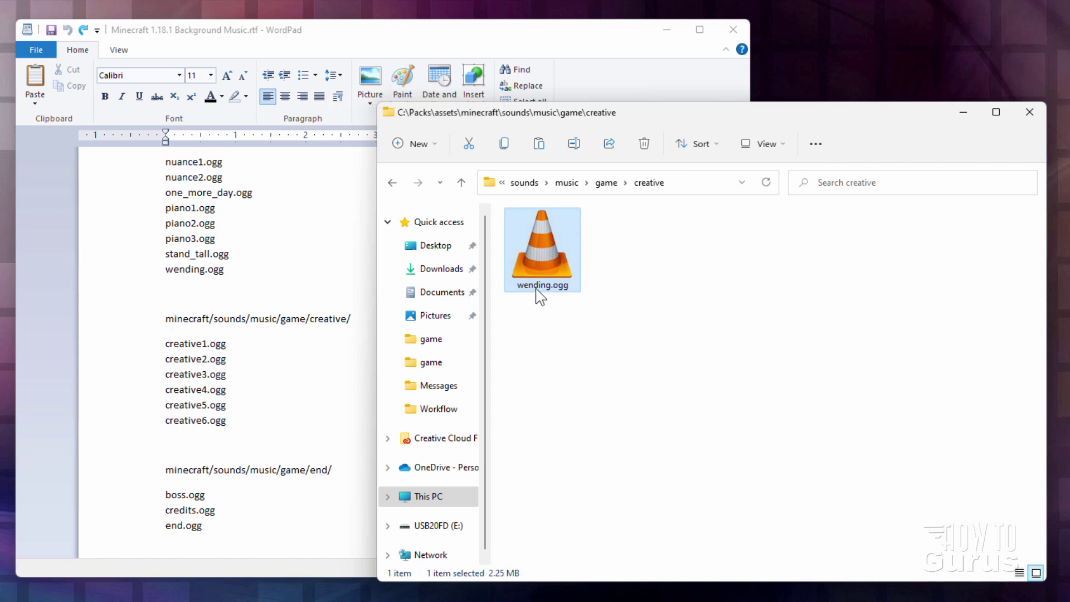
click(209, 345)
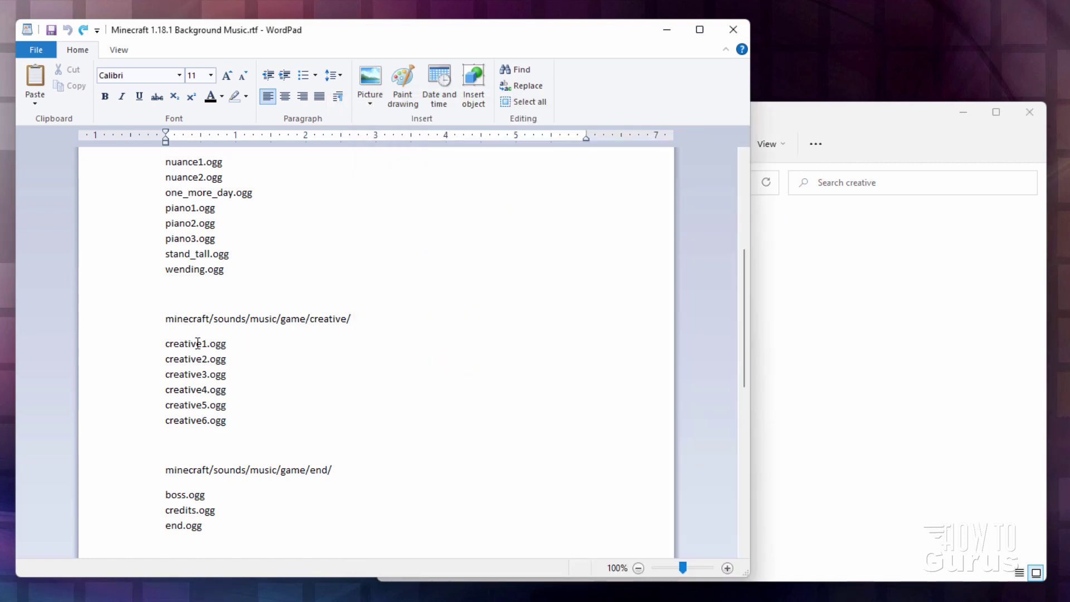
double_click(206, 345)
key(ctrl+c)
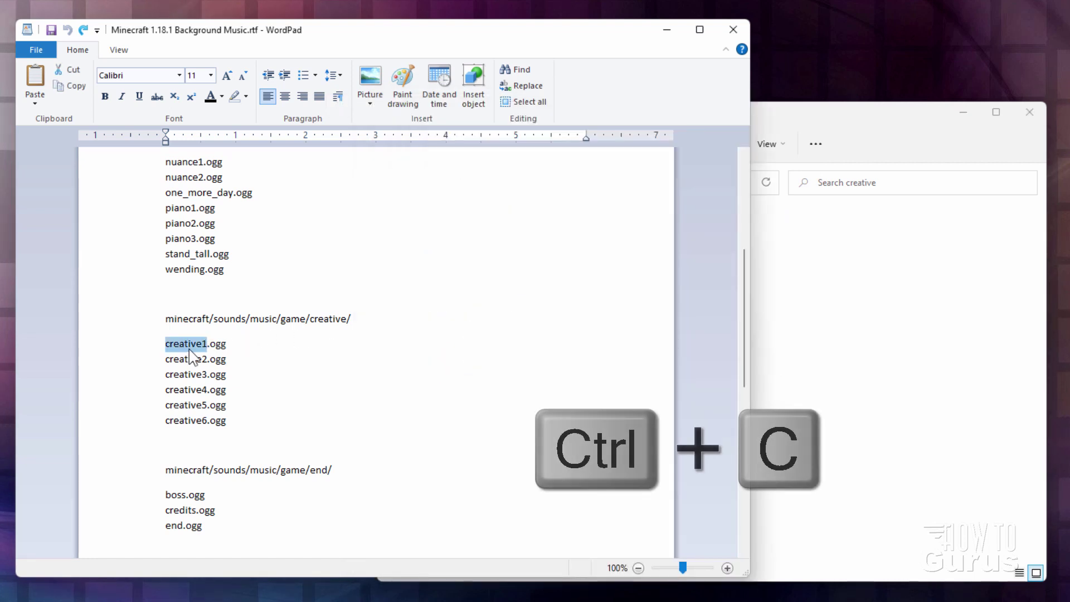
click(574, 315)
click(538, 288)
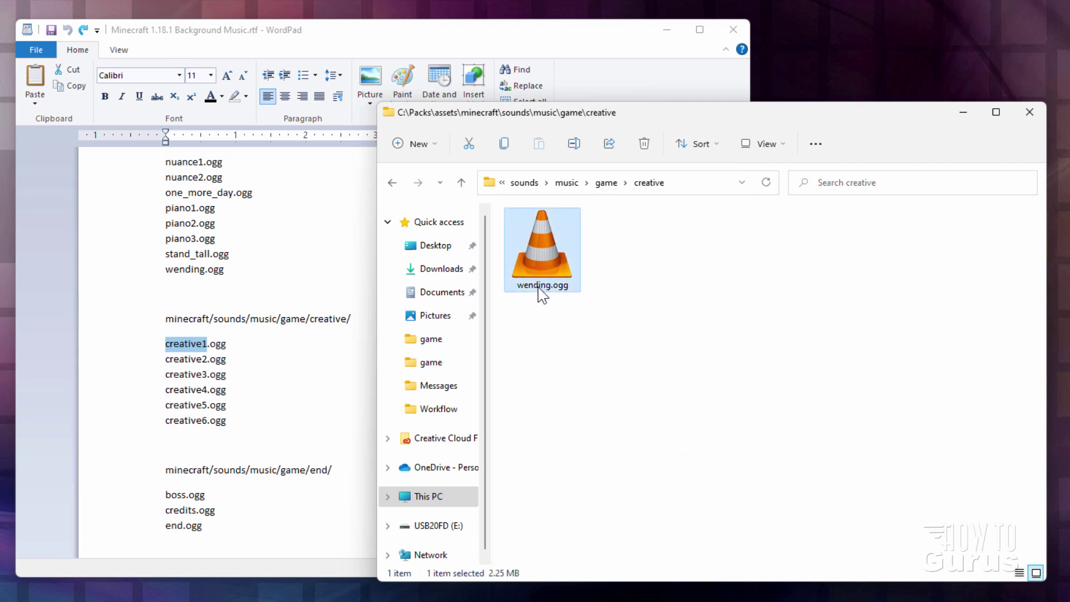
click(539, 289)
key(ctrl+v)
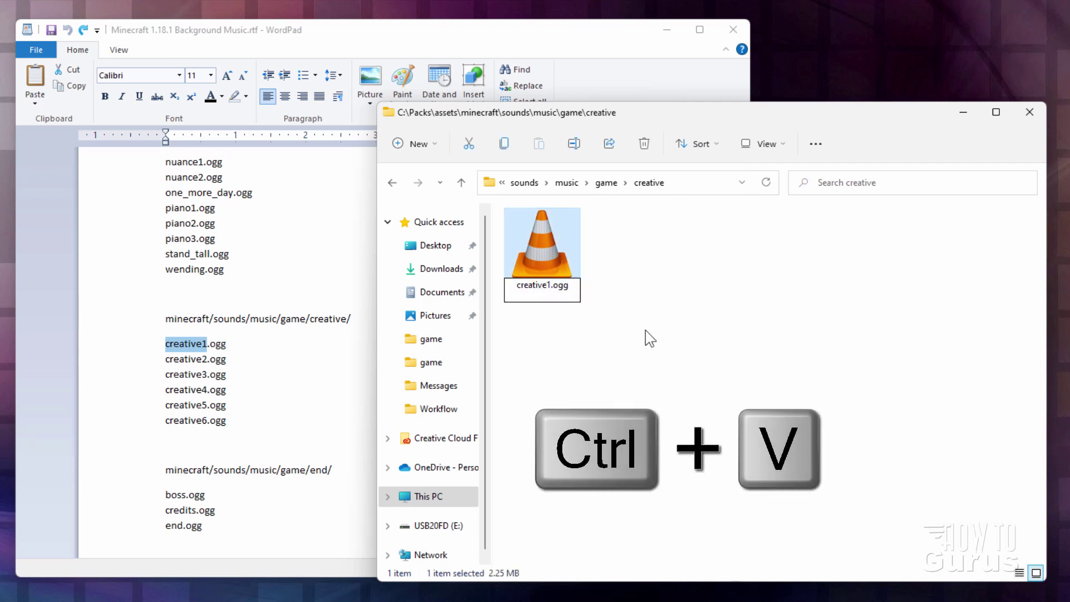
click(593, 317)
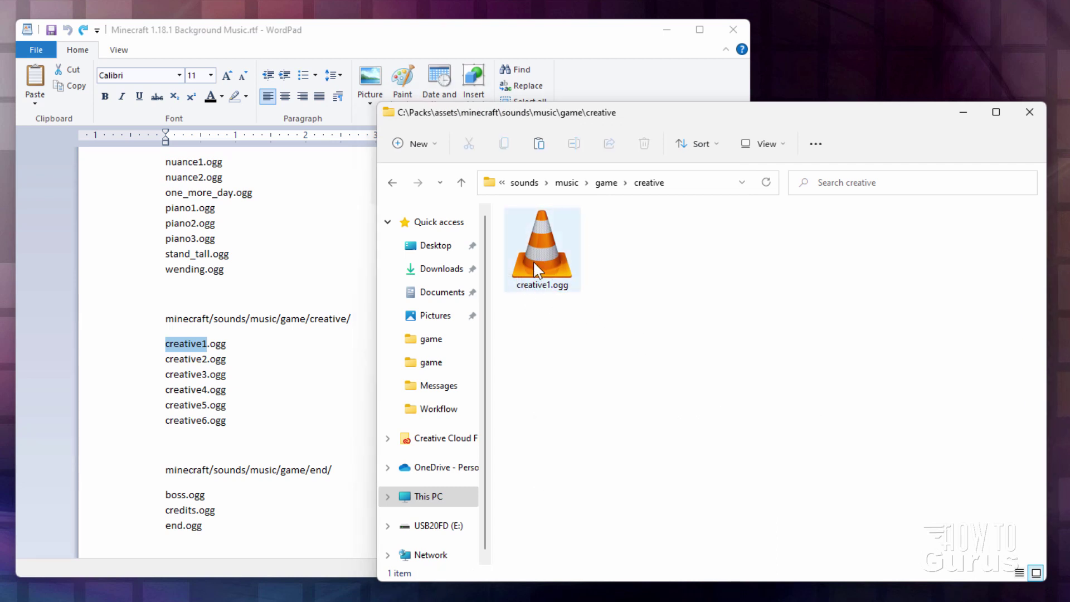
Step: Paste five more copies of the track into the creative folder and name them creative2.ogg through creative6.ogg
key(ctrl+v)
key(ctrl+v)
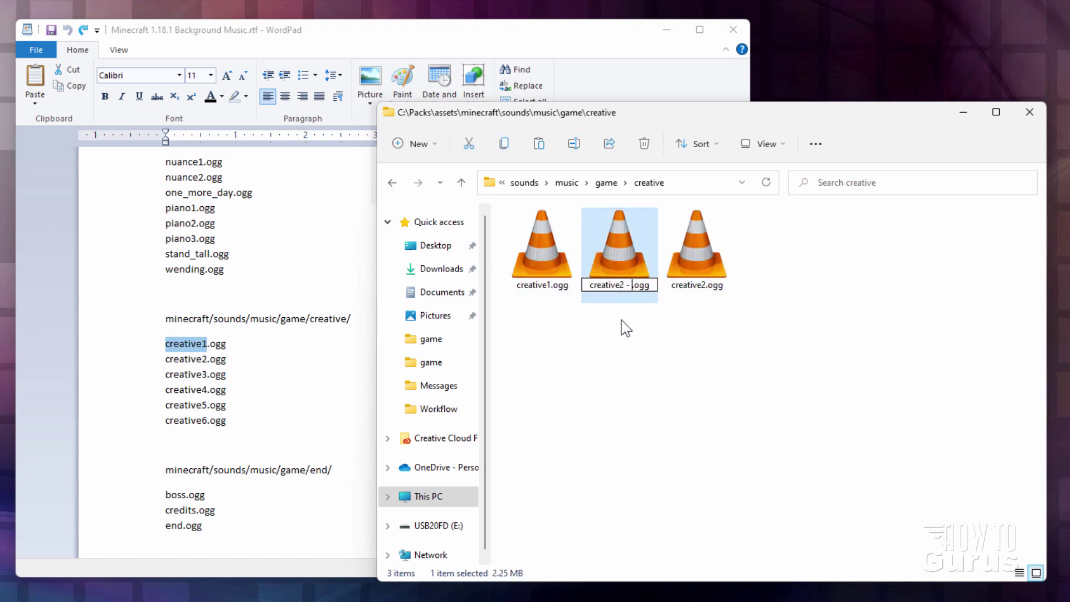
key(ctrl+v)
key(F2)
text(creative4)
key(Return)
key(ctrl+v)
key(F2)
text(creative5)
key(Return)
key(ctrl+v)
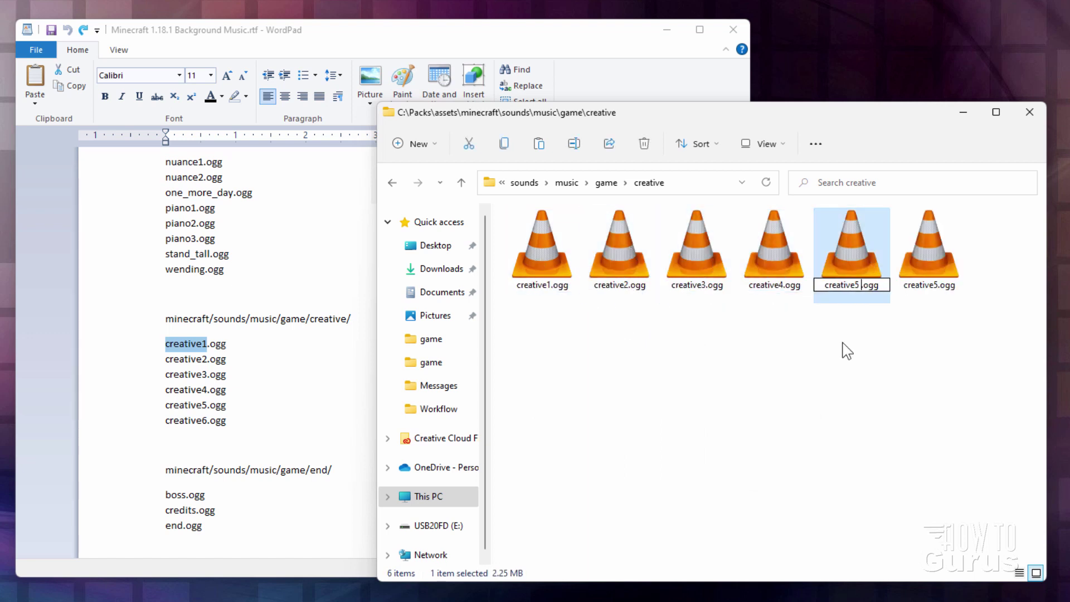
text(creative6)
key(Return)
Step: Go back up from the creative folder to the top-level Packs folder
click(610, 183)
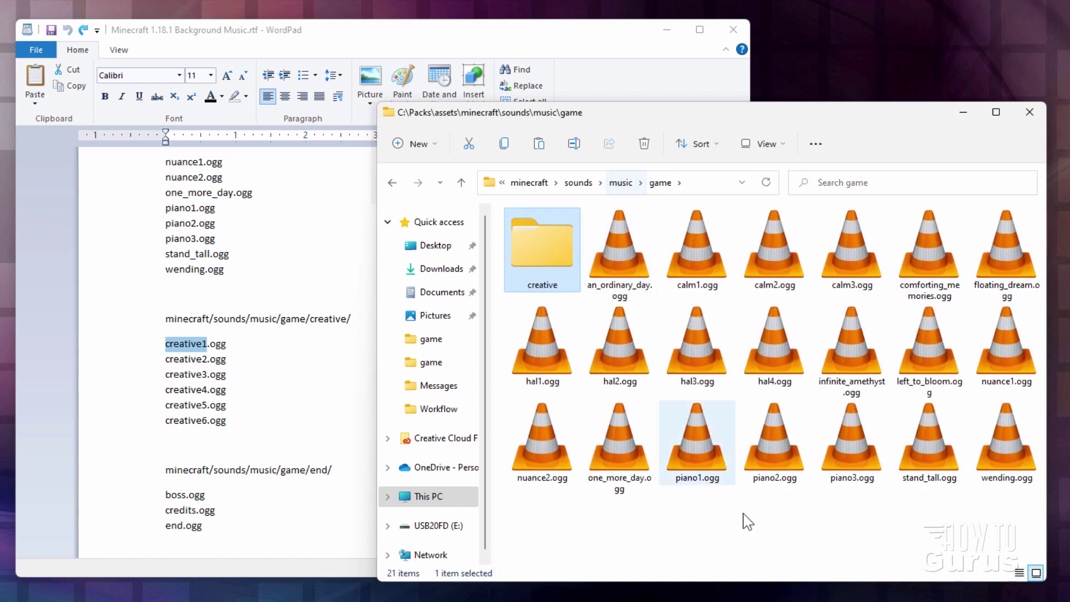
click(528, 184)
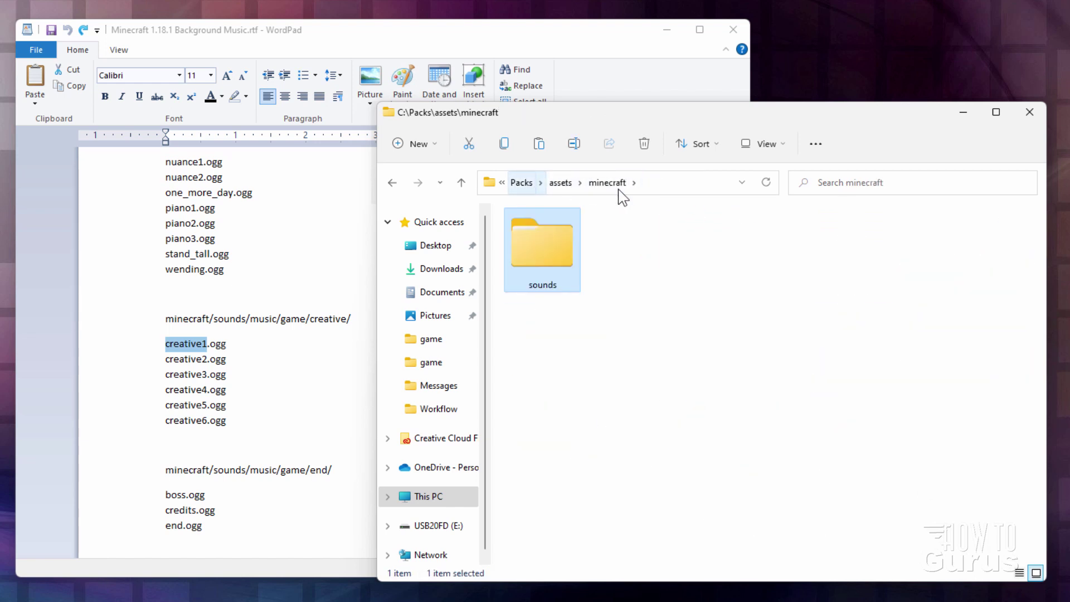
click(524, 185)
click(667, 328)
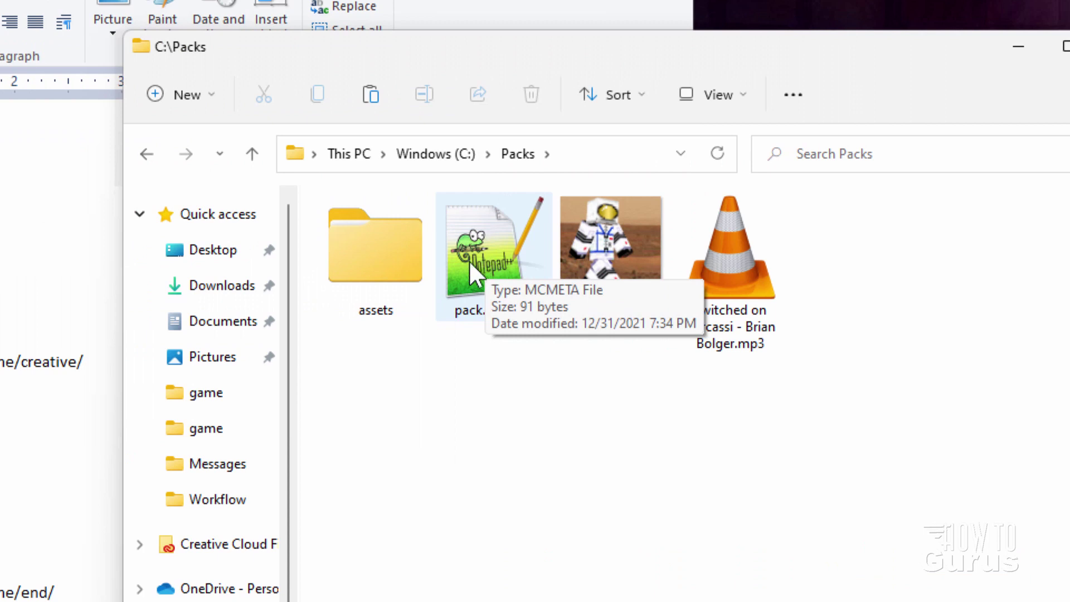
Step: Open pack.mcmeta in Notepad++, review its description and pack_format values, and close it
double_click(469, 259)
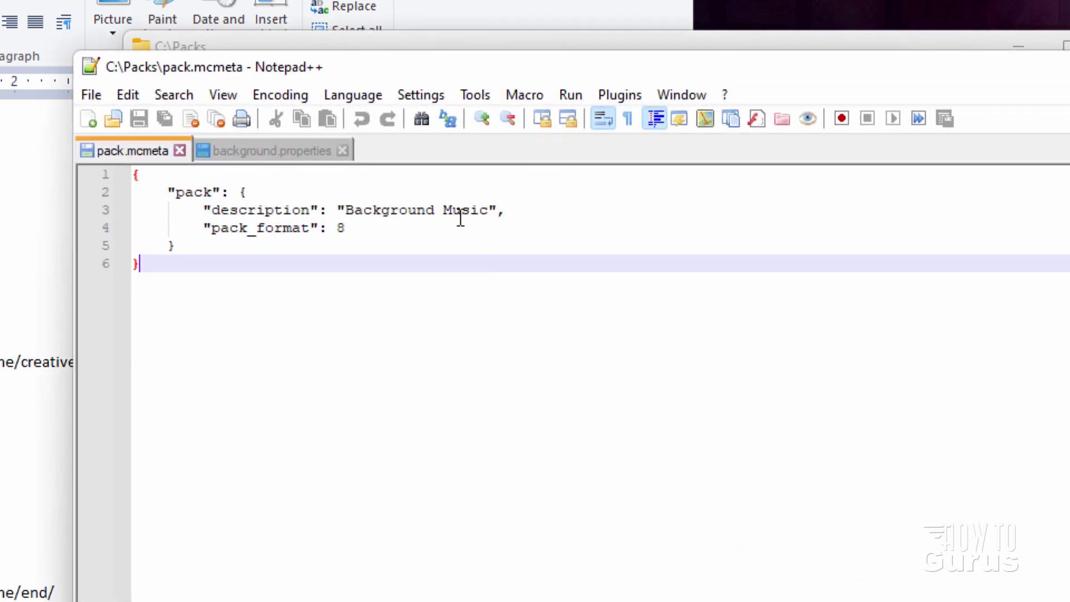
click(424, 212)
drag(489, 211, 346, 210)
click(423, 217)
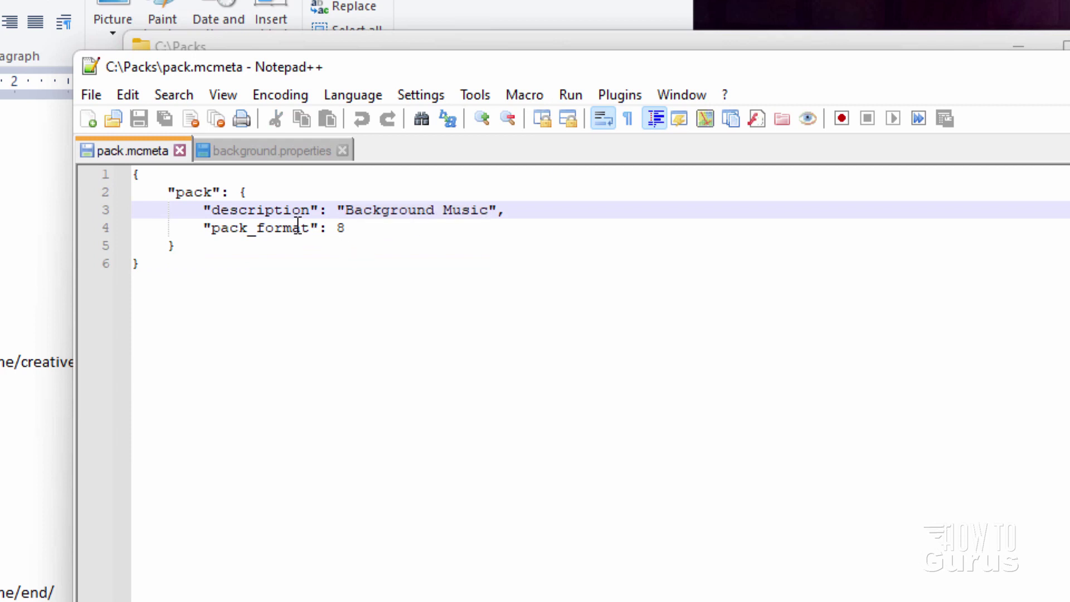
double_click(344, 227)
click(365, 231)
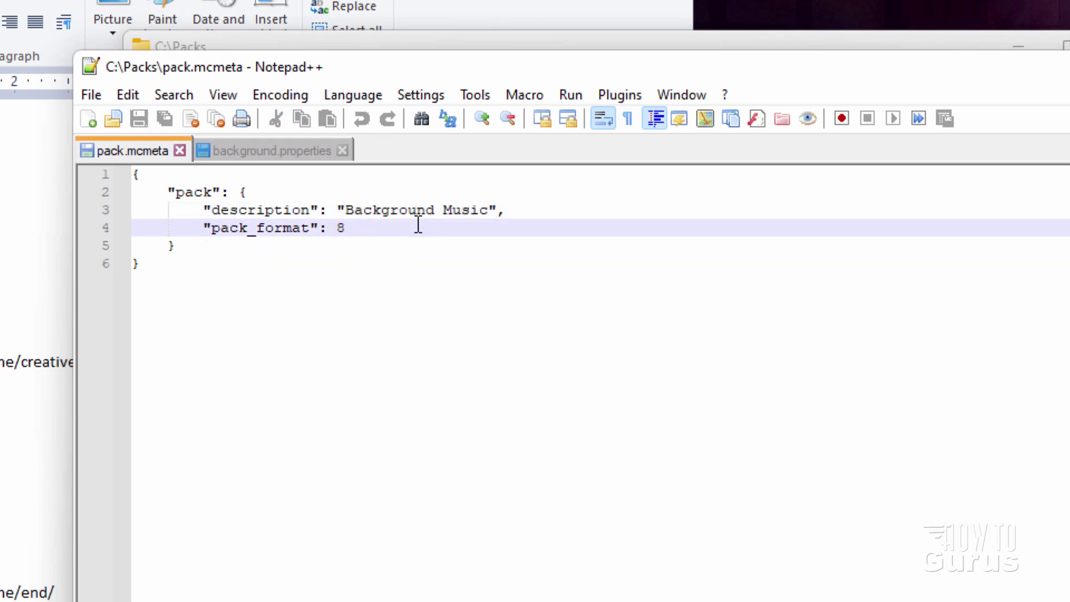
click(1067, 67)
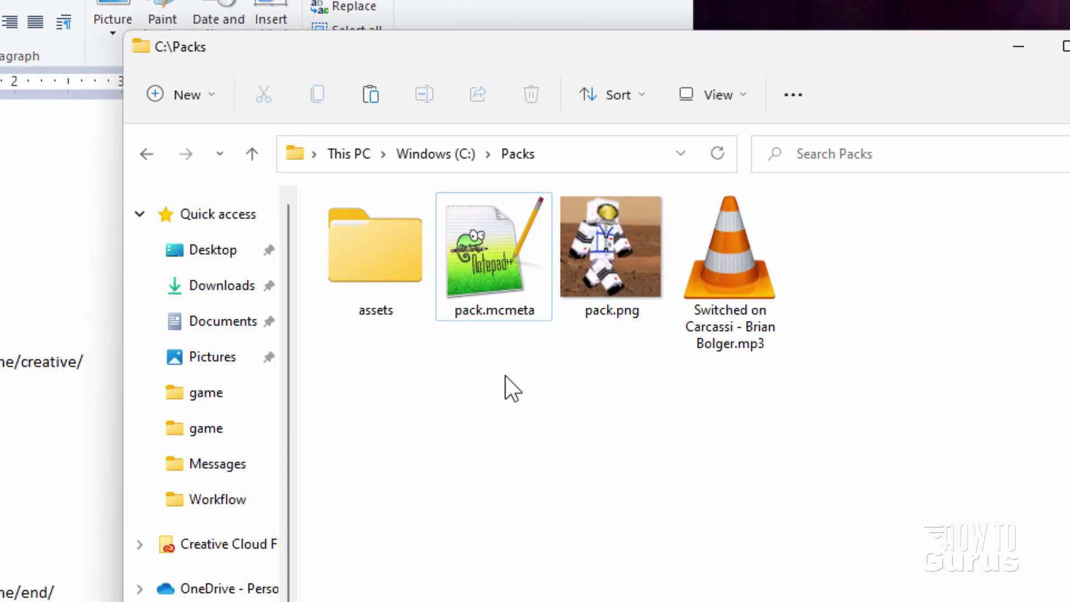
Step: Compress the assets folder, pack.mcmeta and pack.png into a ZIP file named background-music.zip
drag(627, 379, 387, 249)
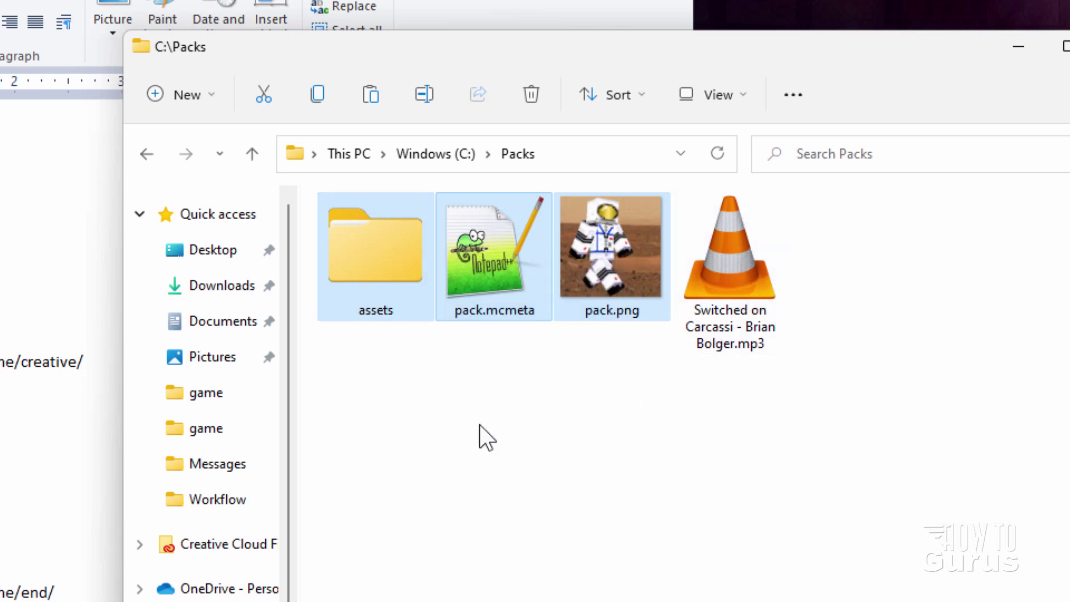
right_click(457, 220)
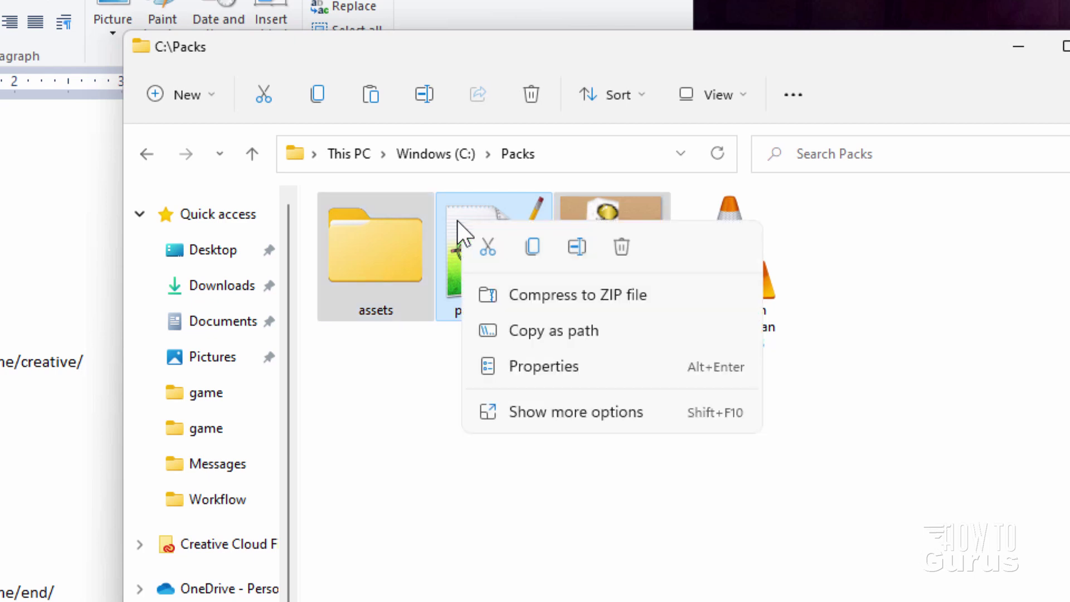
click(600, 292)
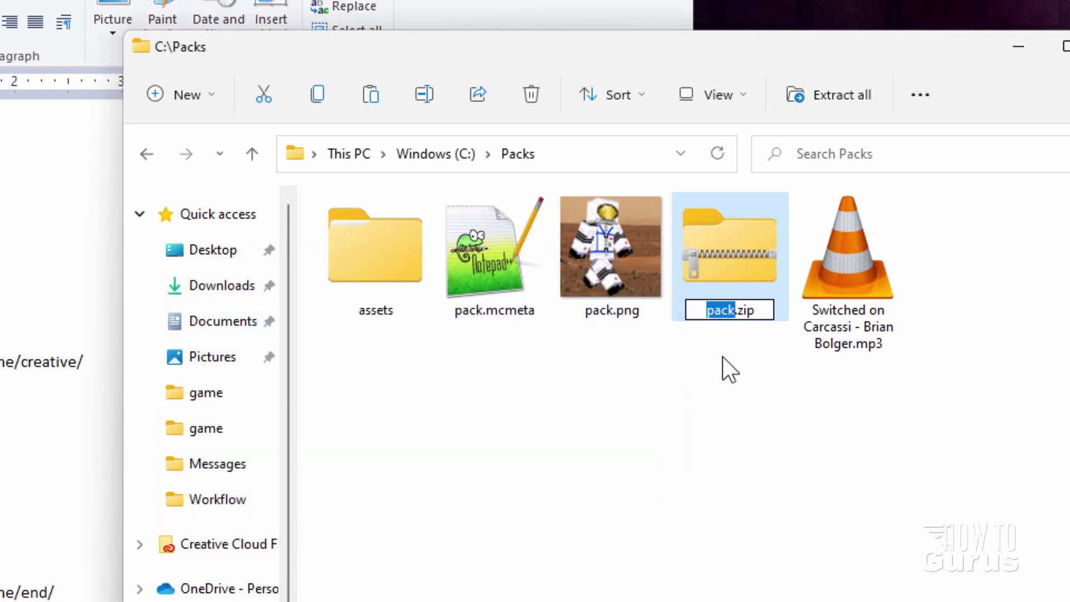
text(background)
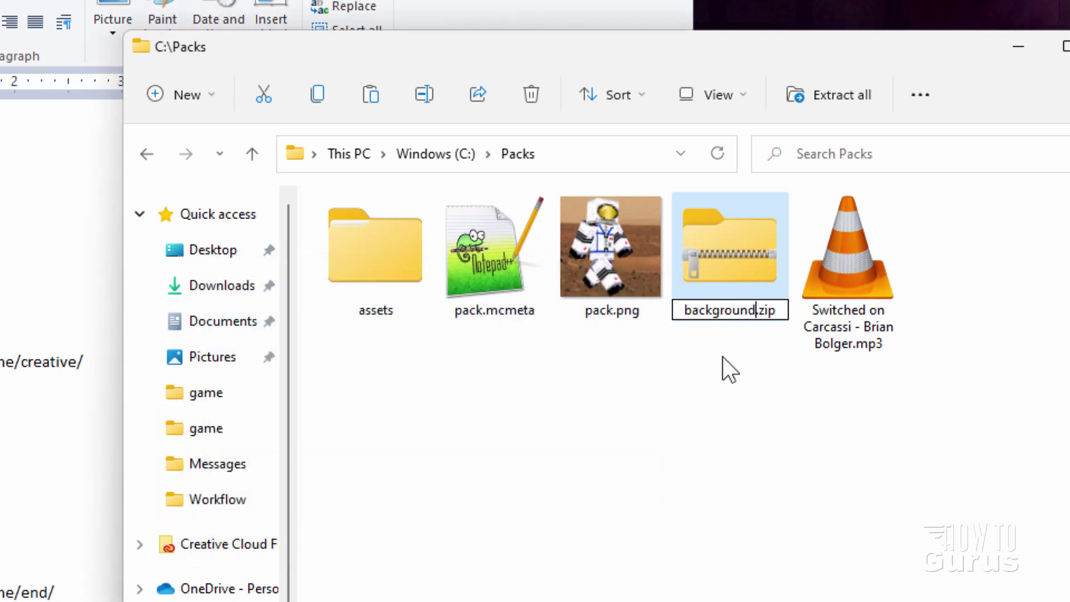
text(-music)
key(Return)
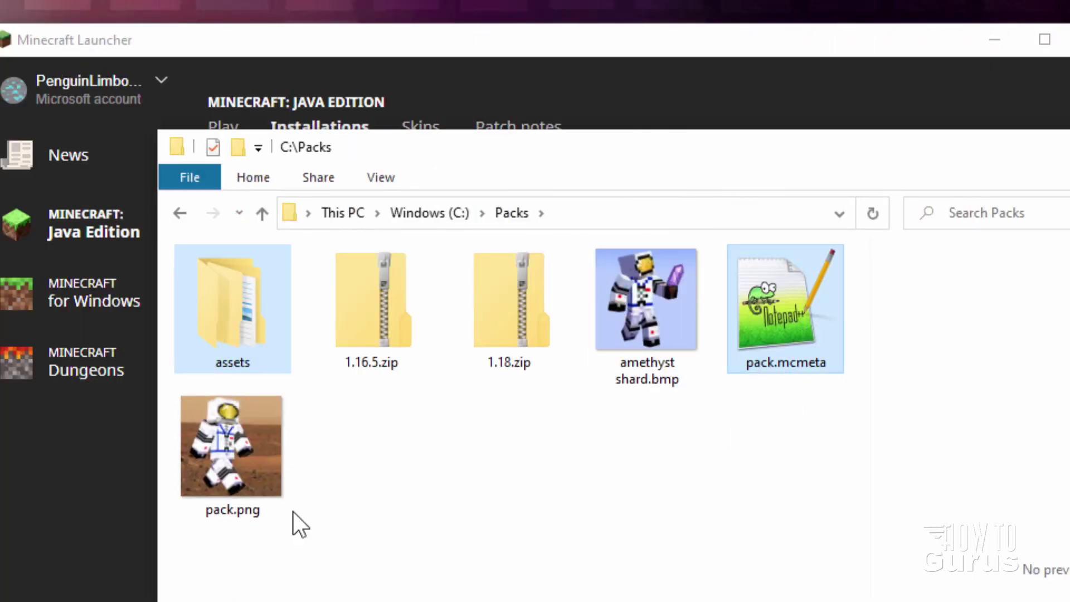
Step: In the Windows 10 Packs window, add pack.png to the selected assets folder and pack.mcmeta and zip them together
ctrl+click(238, 443)
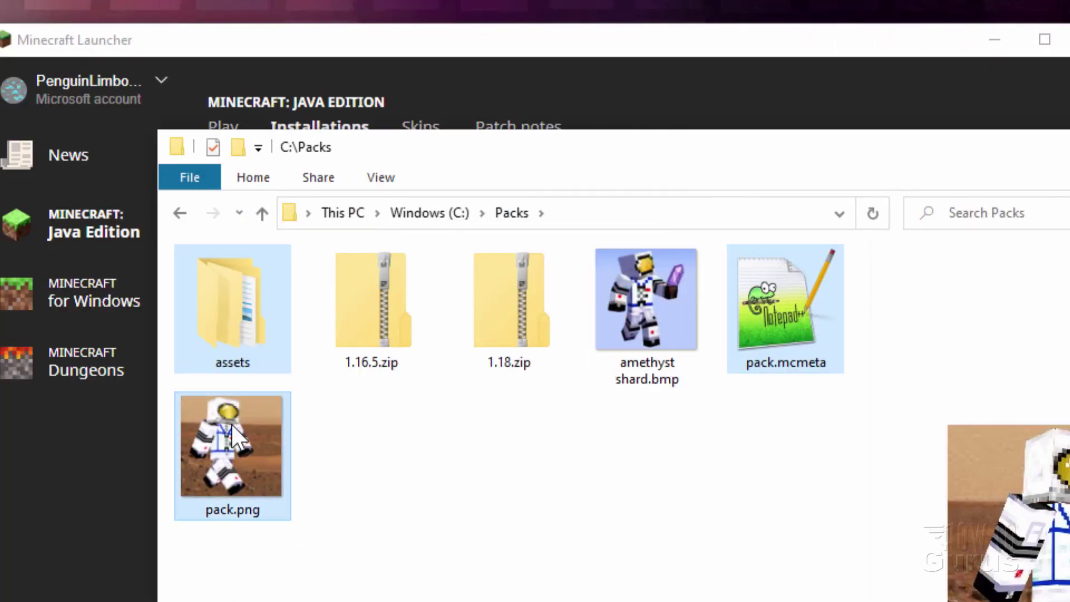
click(316, 178)
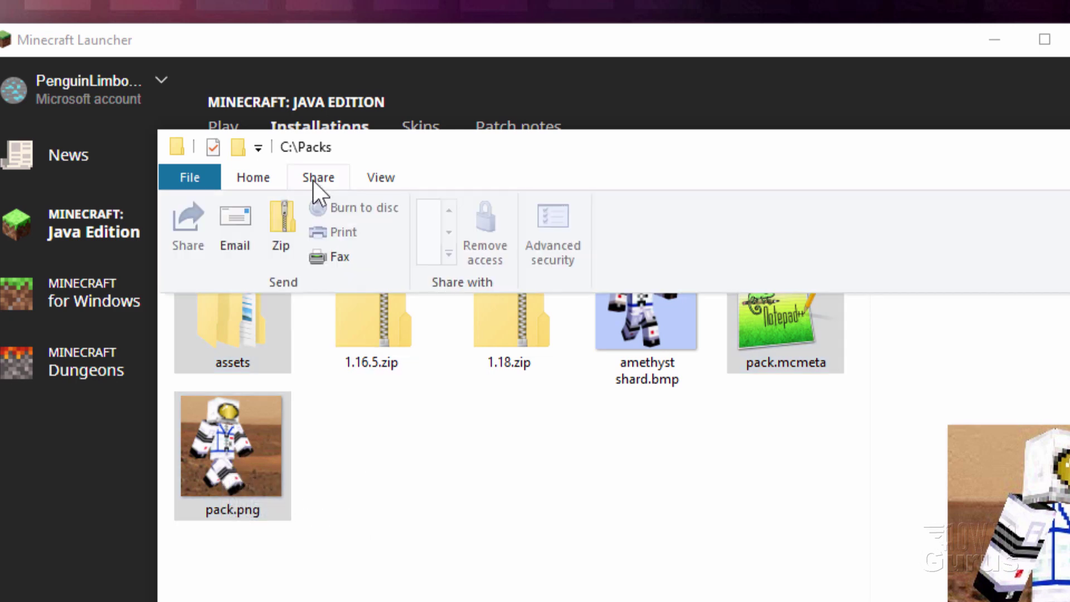
click(287, 245)
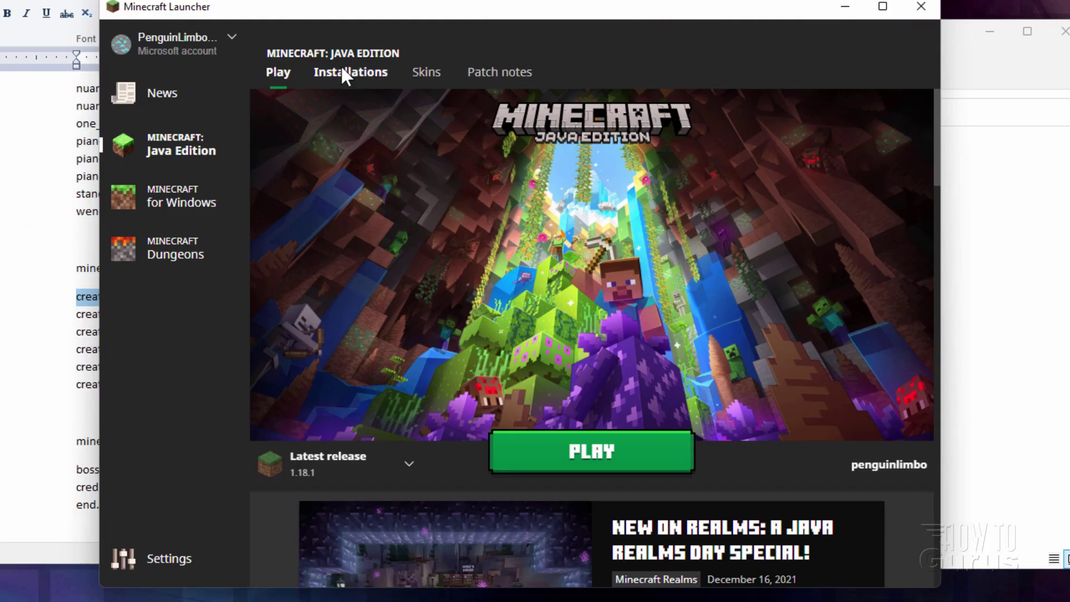
Step: Open the Latest release 1.18.1 installation's game folder from the launcher and go into its resourcepacks folder
click(343, 74)
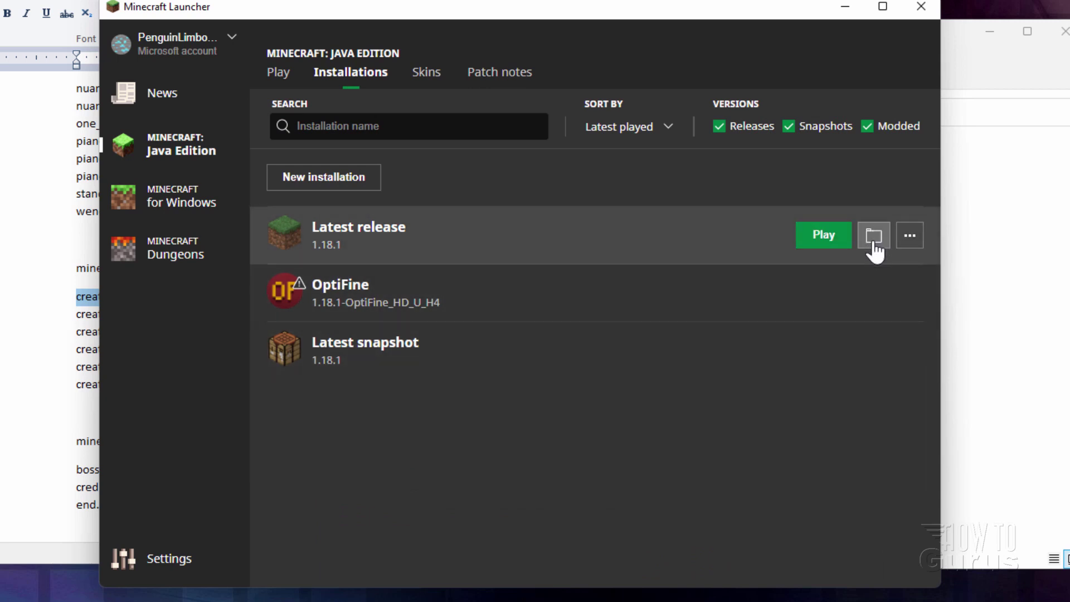
click(873, 245)
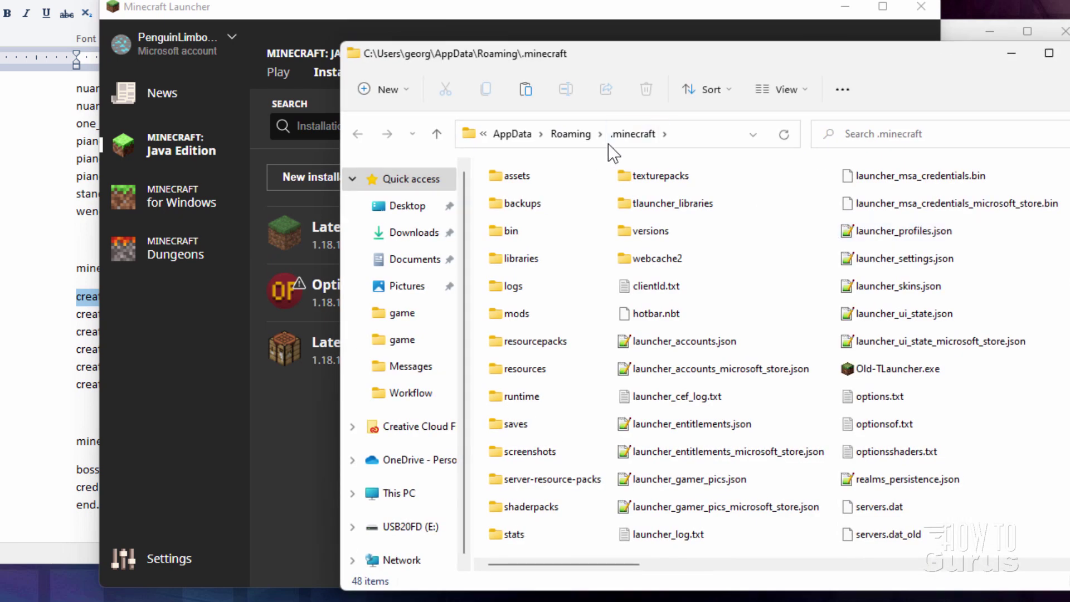
drag(681, 58, 682, 51)
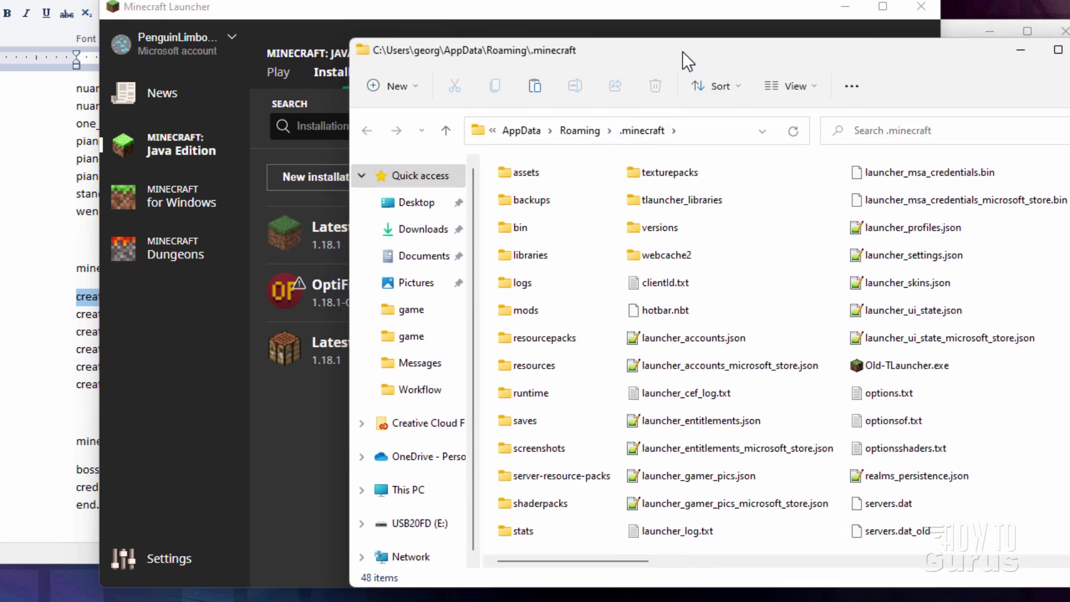
double_click(516, 342)
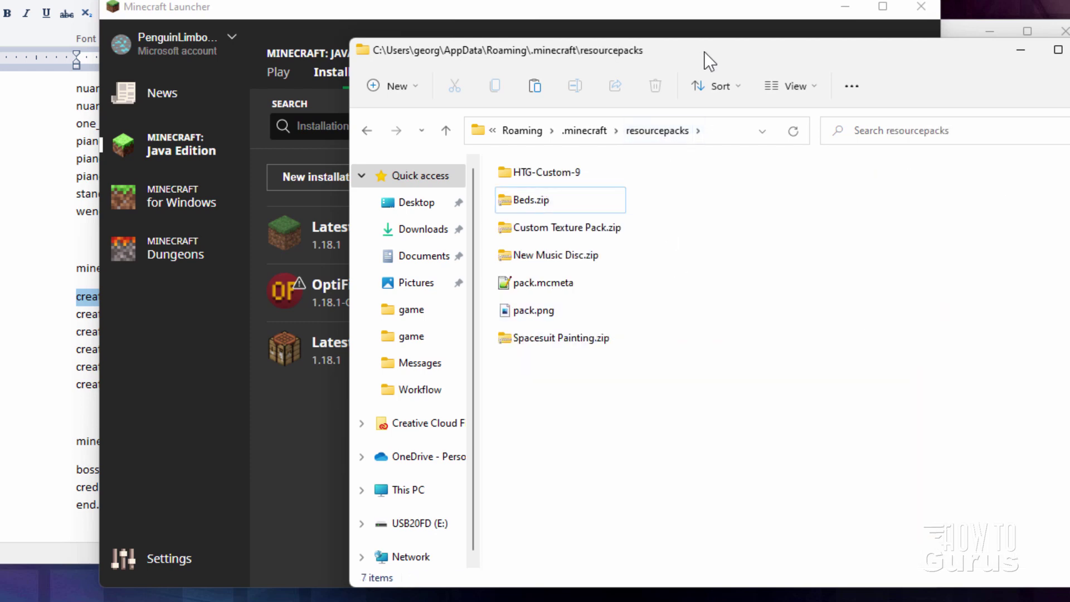
drag(704, 51, 312, 52)
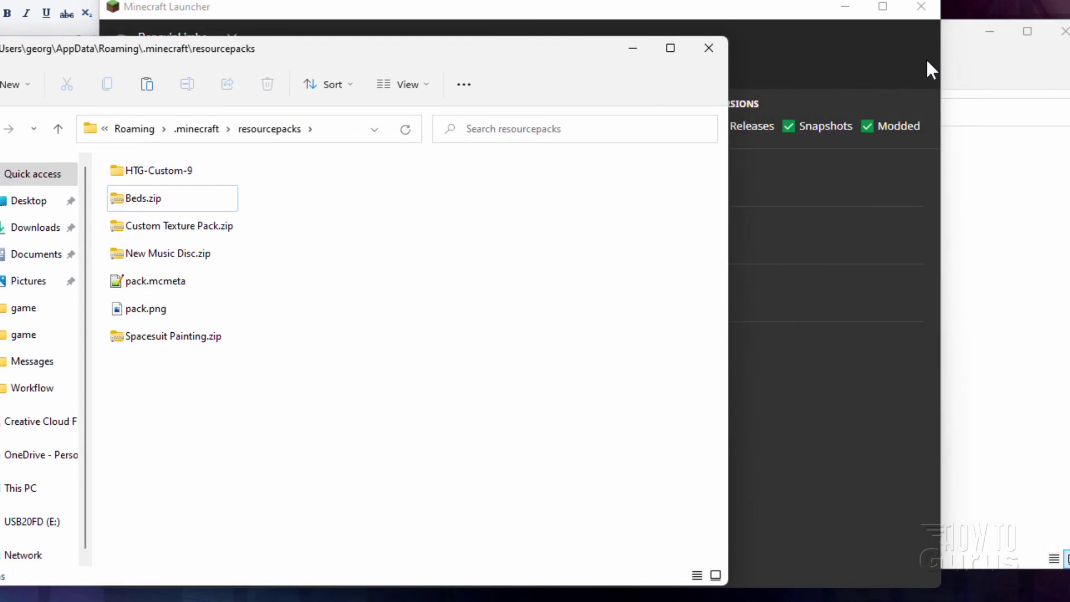
Step: Move background-music.zip from the Packs folder into resourcepacks, then close the resourcepacks window and minimize the Packs window
click(948, 67)
drag(604, 178, 186, 443)
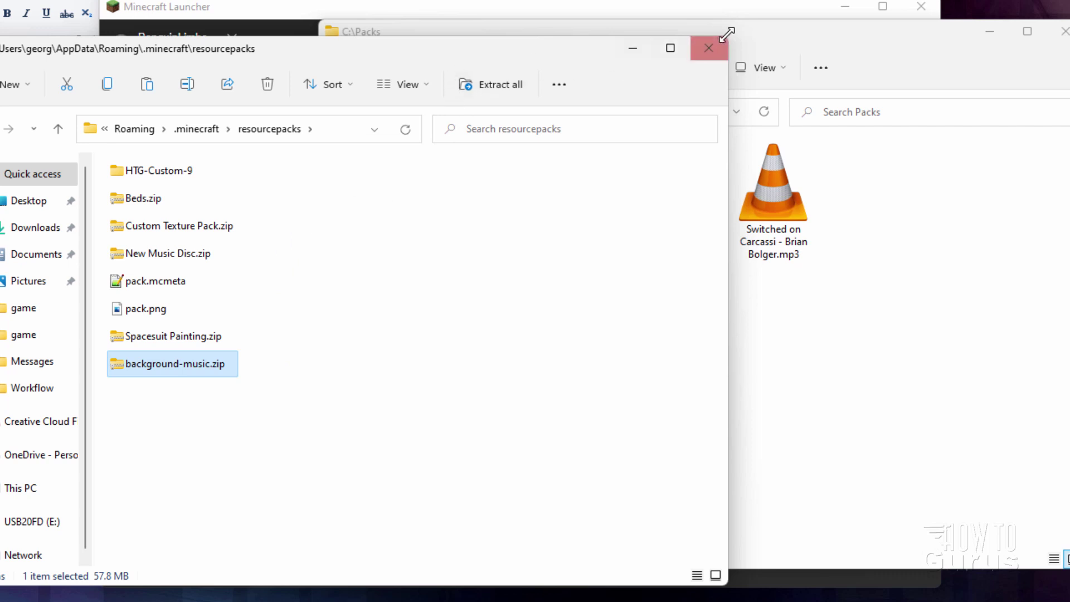
click(709, 47)
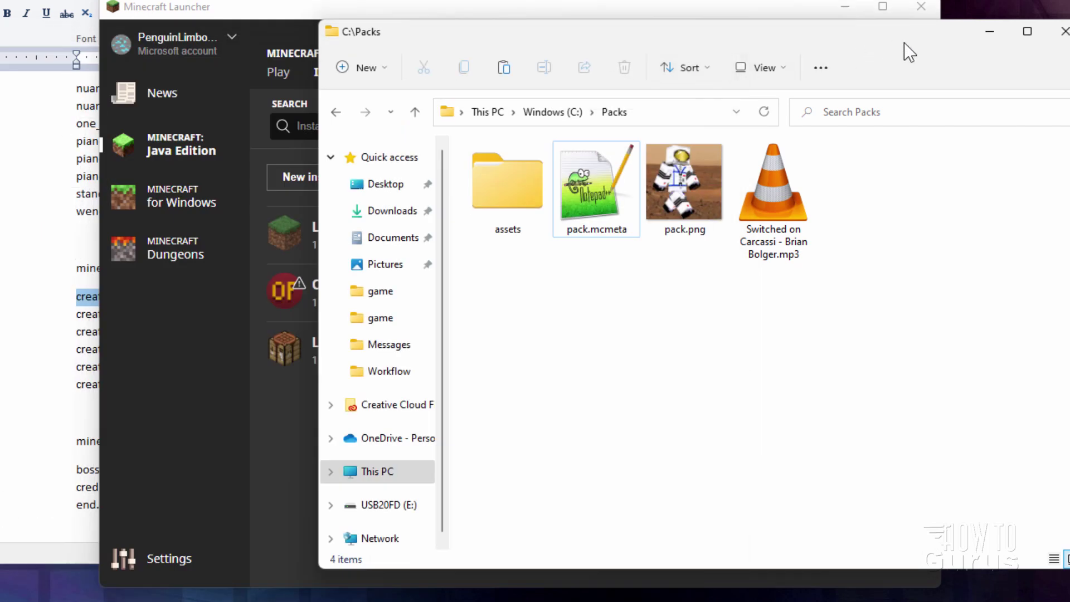
click(992, 32)
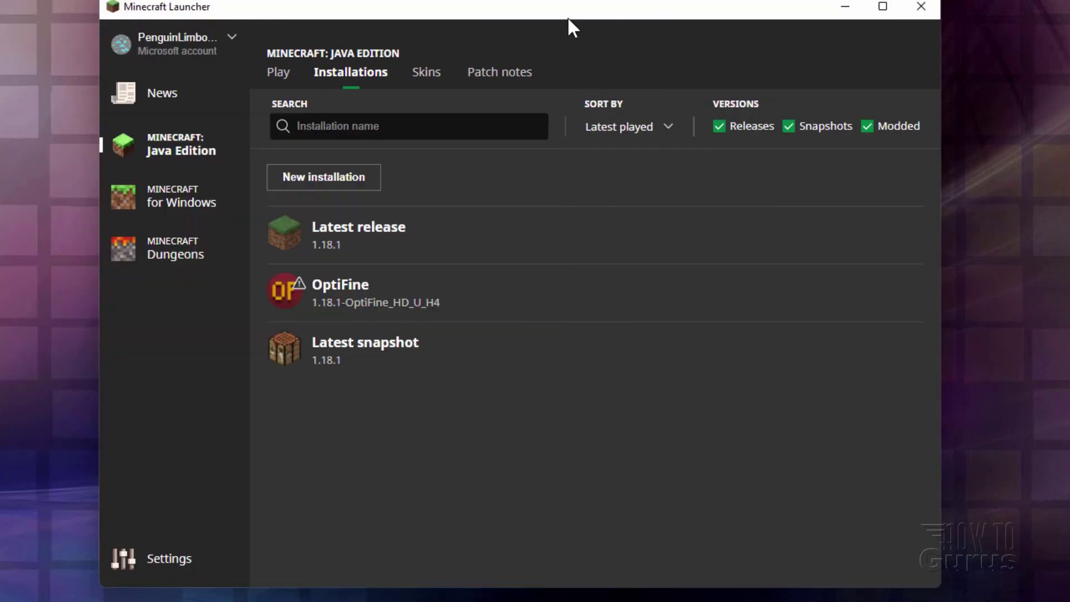
Step: Launch the Latest release of Minecraft and add background-music.zip to the selected resource packs
click(822, 237)
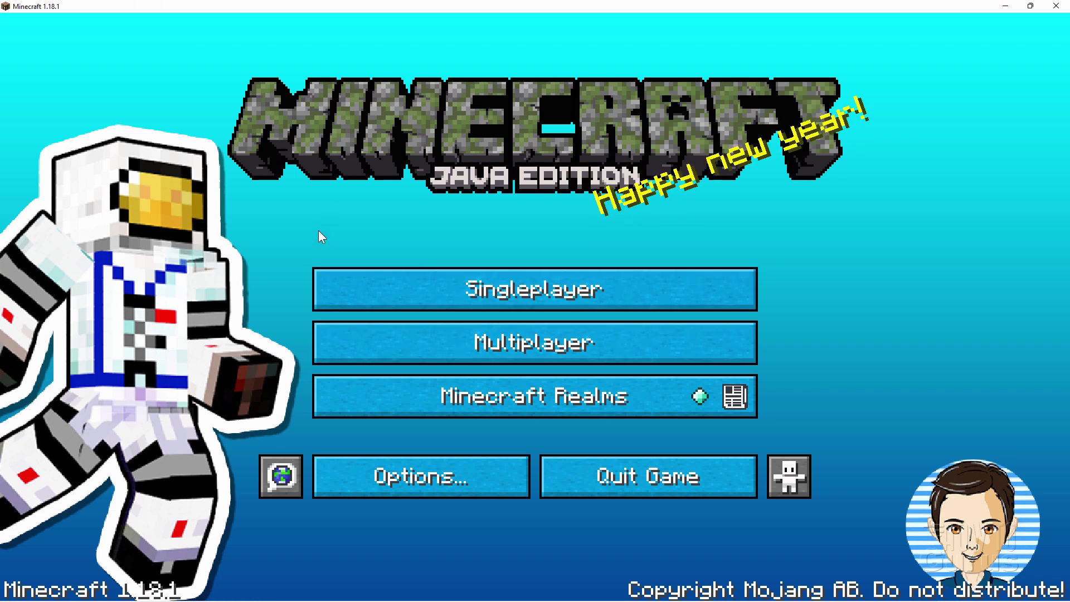
click(405, 476)
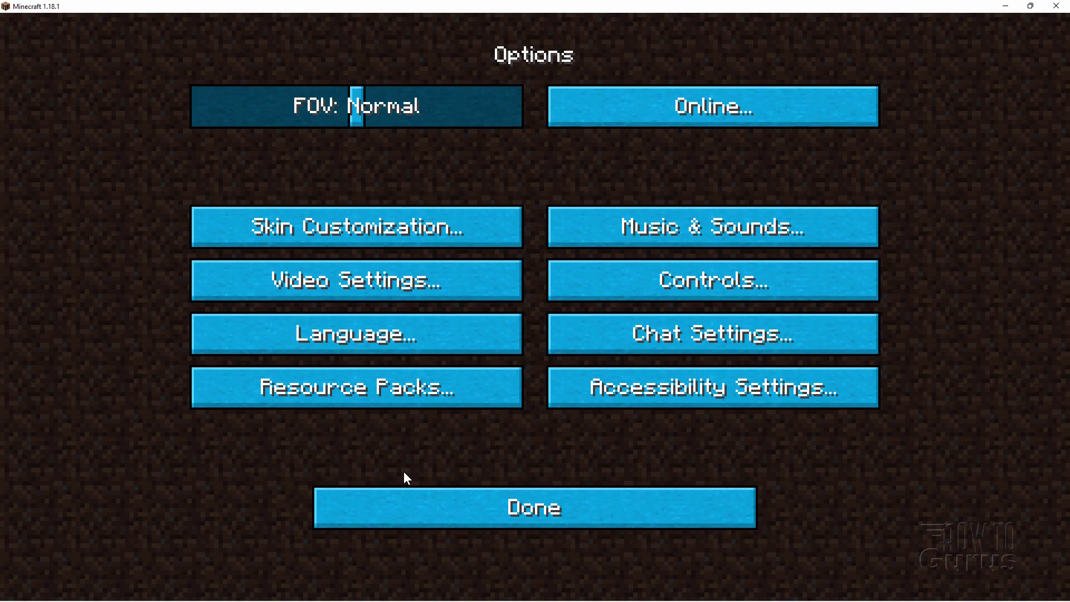
click(354, 380)
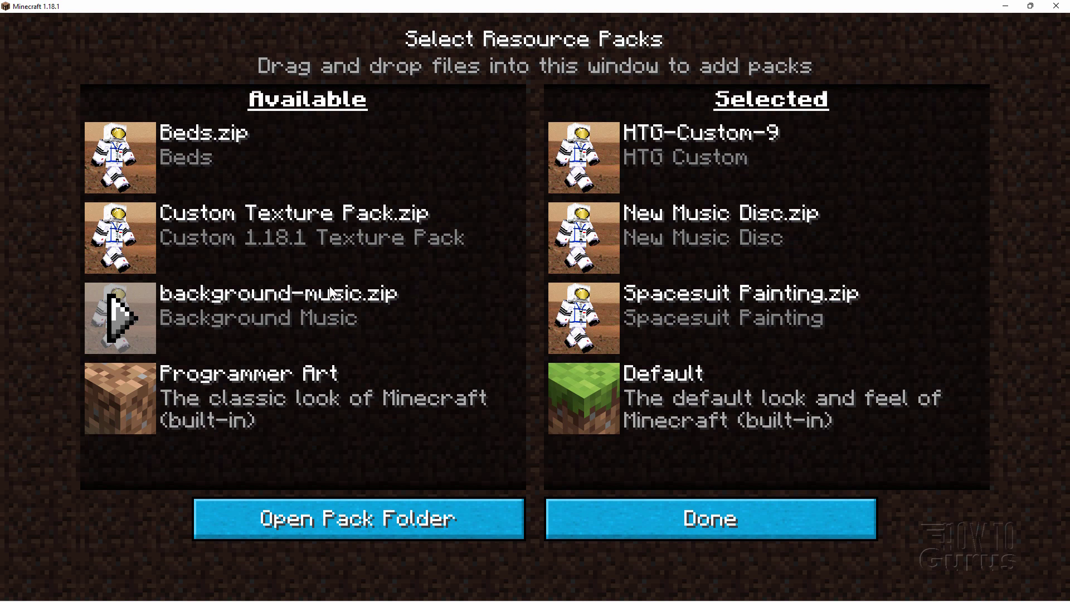
click(118, 311)
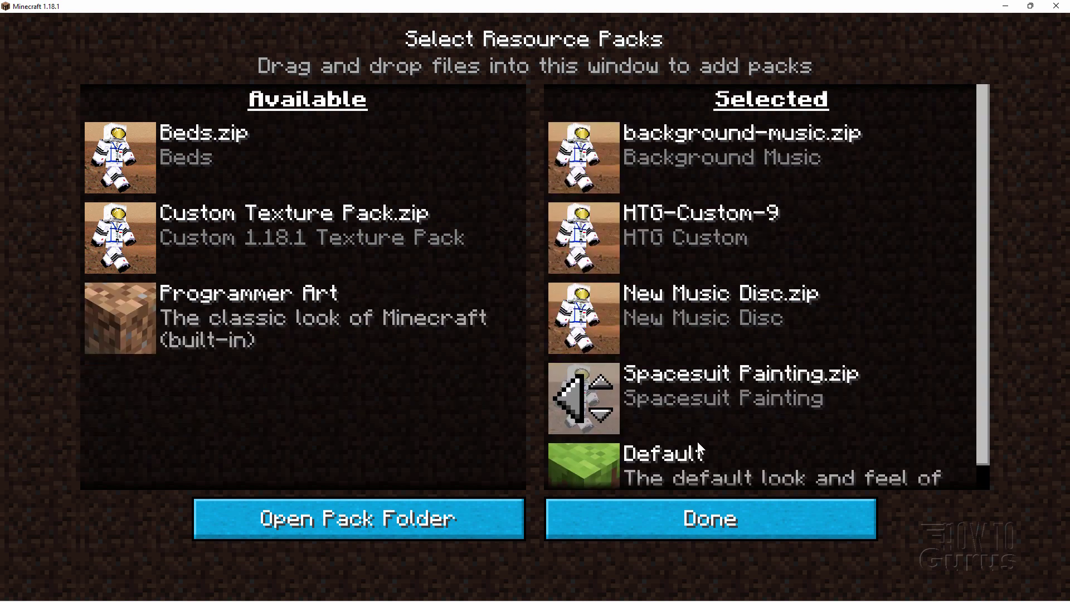
click(695, 508)
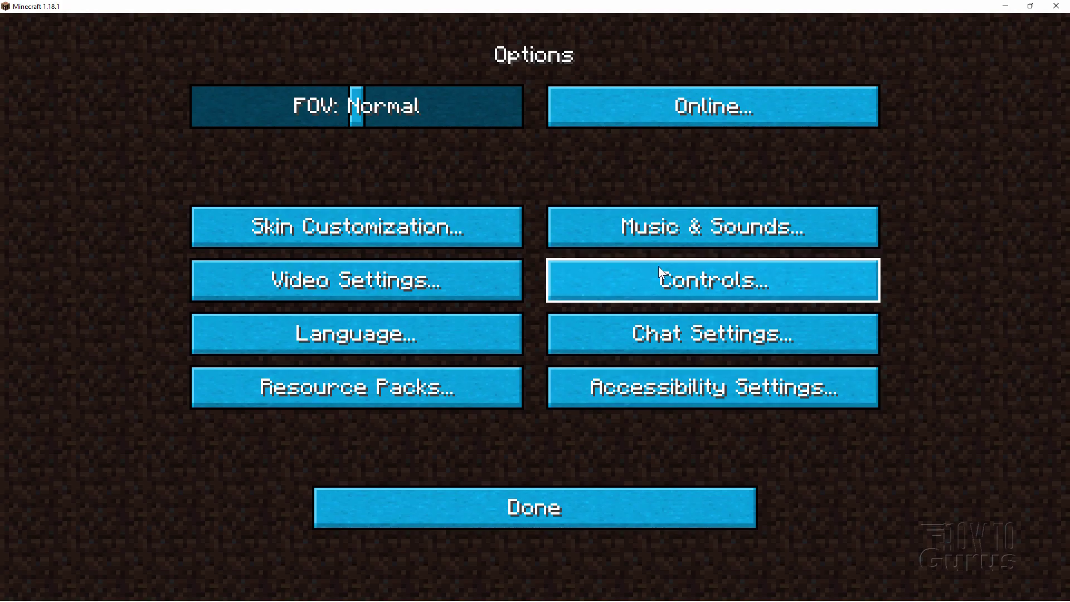
Step: Check the Music volume in the game's Music & Sounds options and return to the title screen
click(673, 229)
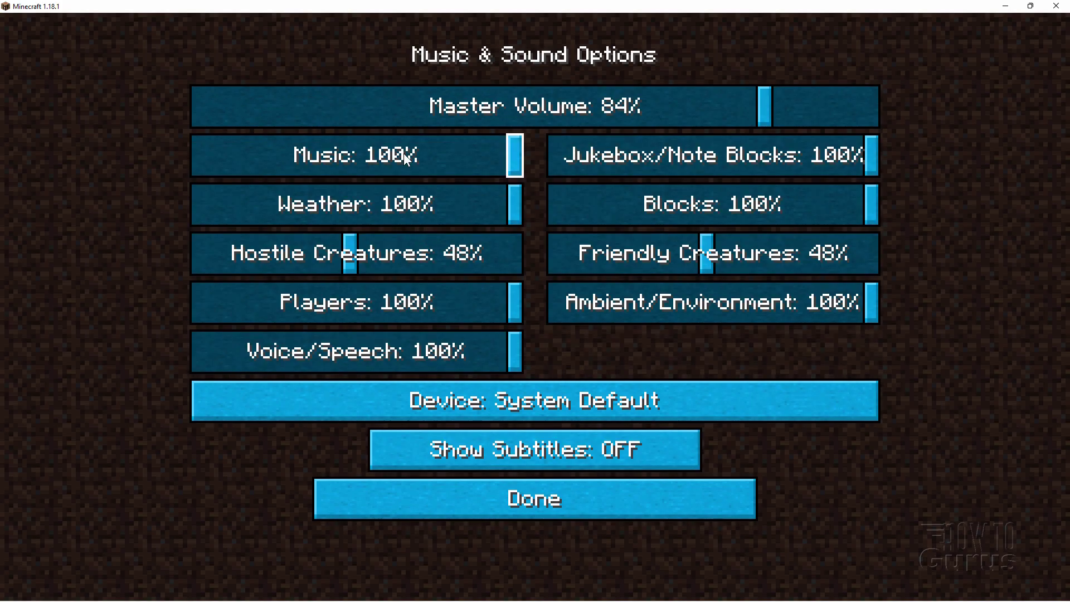
click(554, 510)
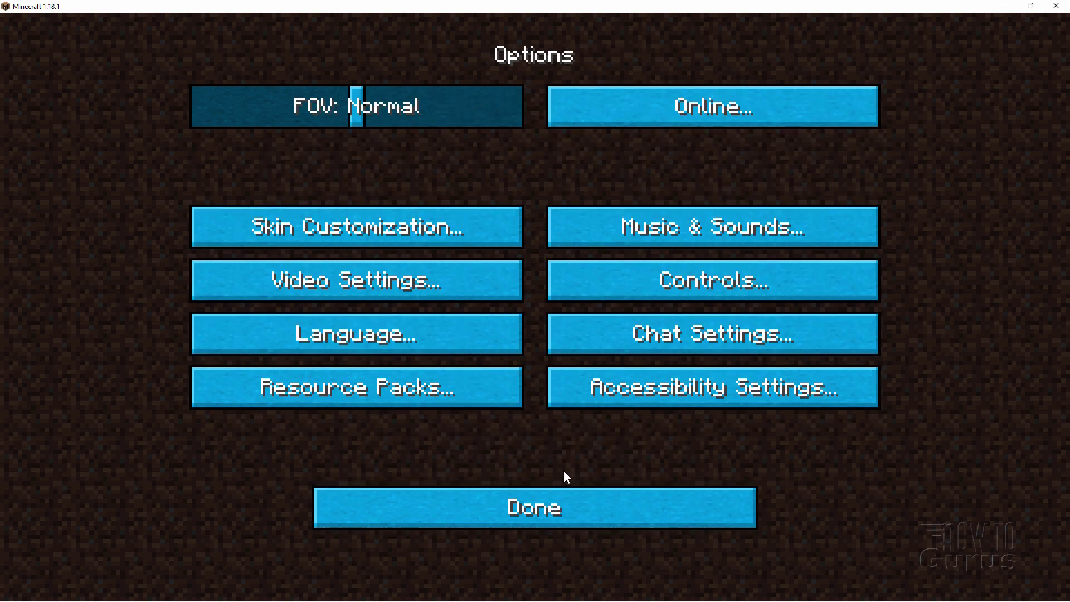
click(544, 503)
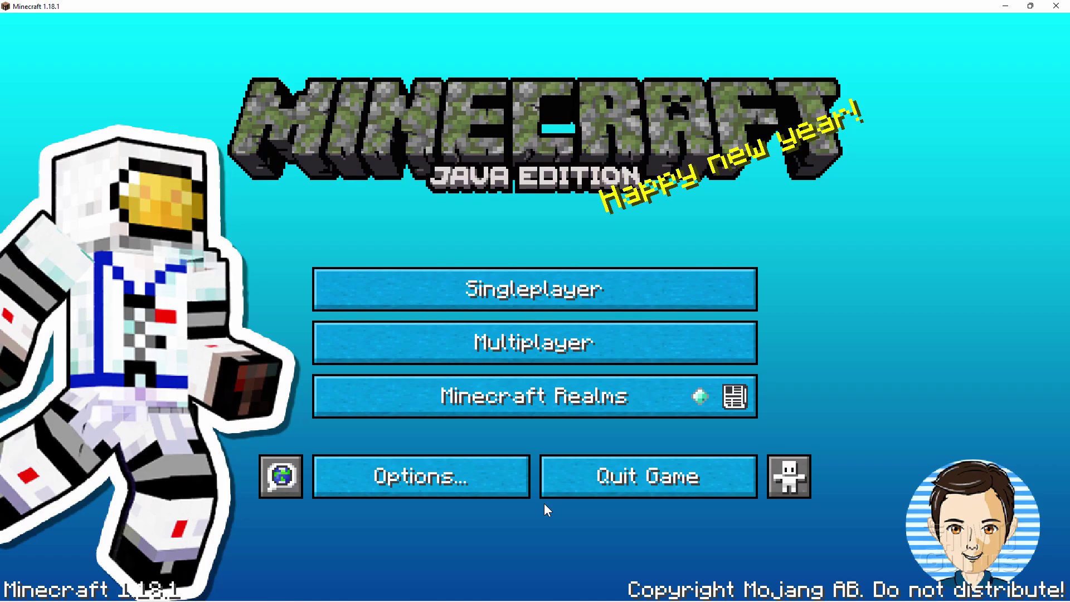
Step: Load an existing singleplayer world from the world list
click(519, 293)
click(276, 161)
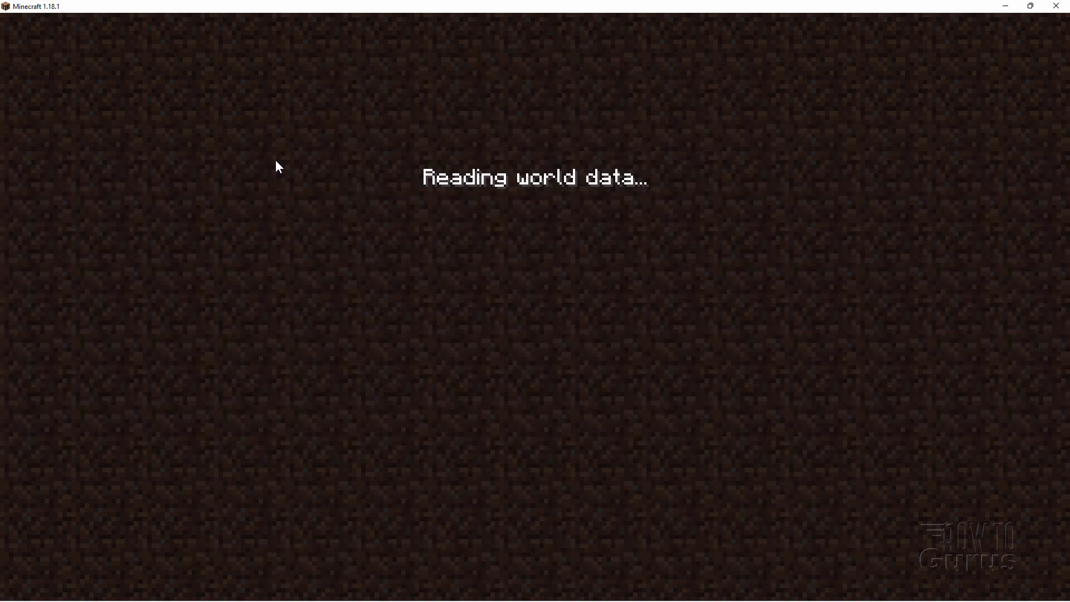